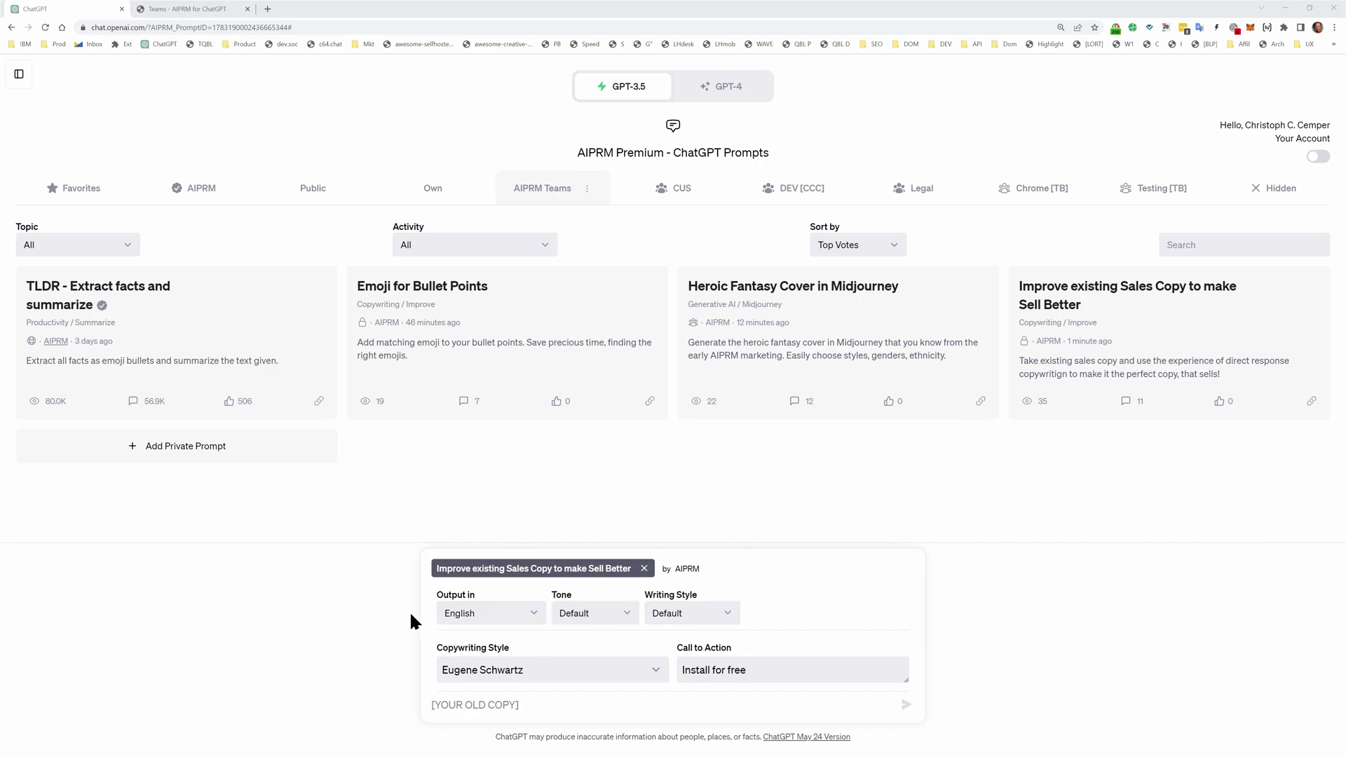
# Load the Heroic Fantasy Cover in Midjourney prompt, then show the Chrome [TB] team's prompt list.
pyautogui.click(769, 371)
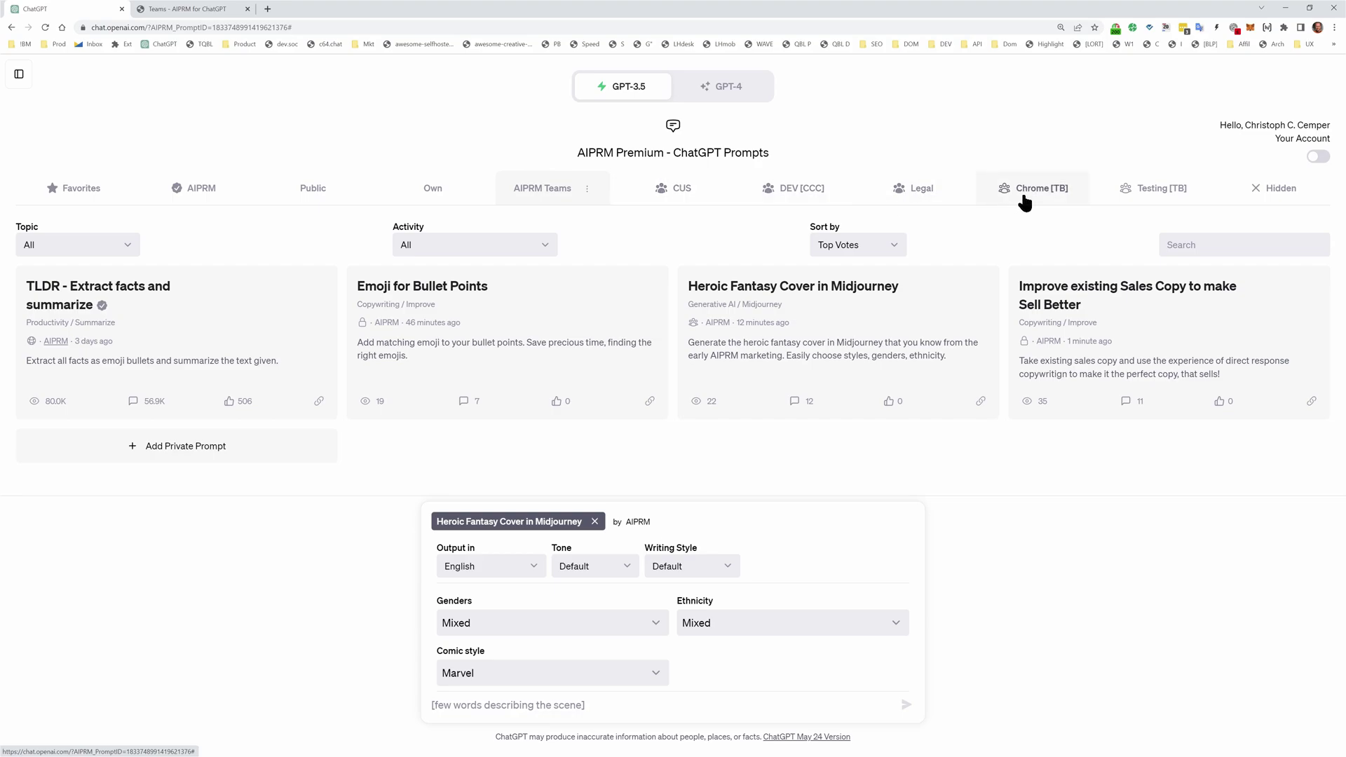
pyautogui.click(1045, 202)
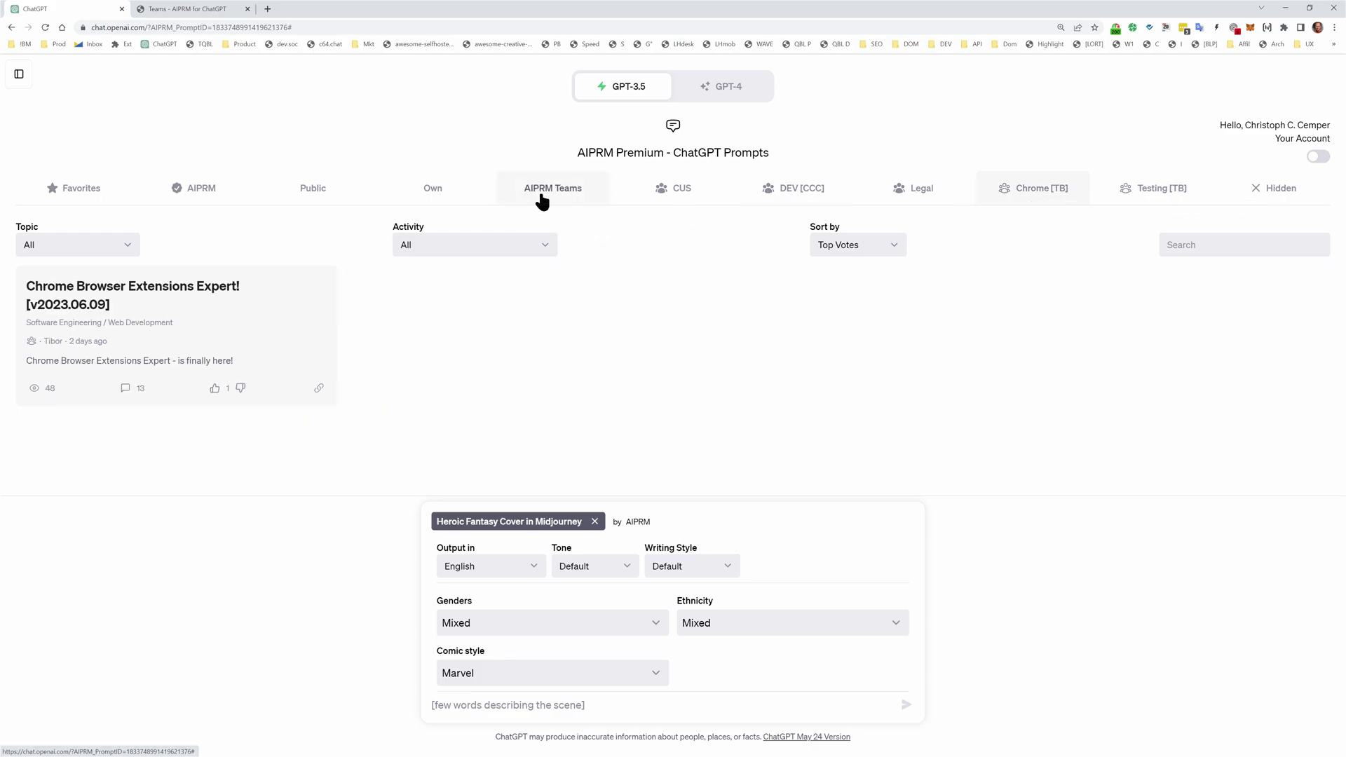
# Reopen the AIPRM Teams list's Share with Team dialog, leaving the team set to CUS.
pyautogui.click(565, 199)
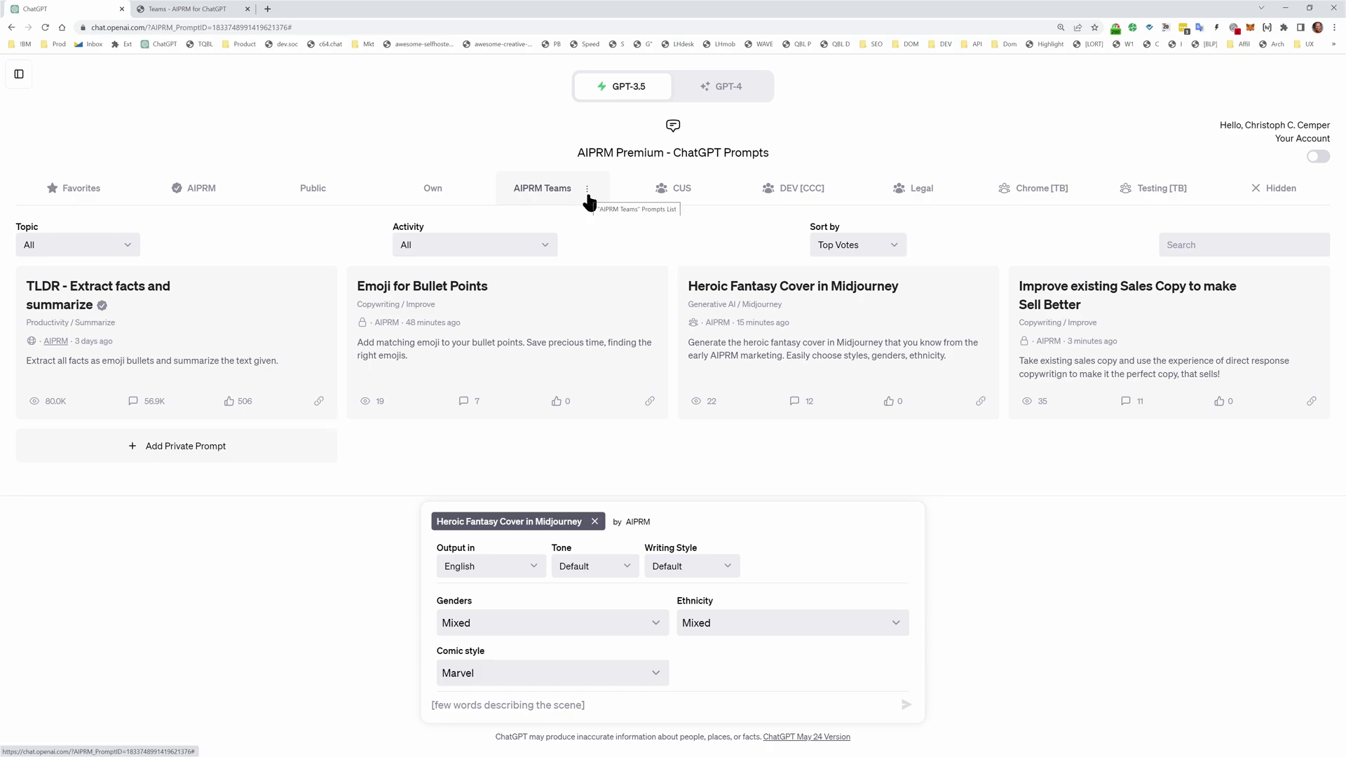
pyautogui.moveTo(588, 202)
pyautogui.click(620, 240)
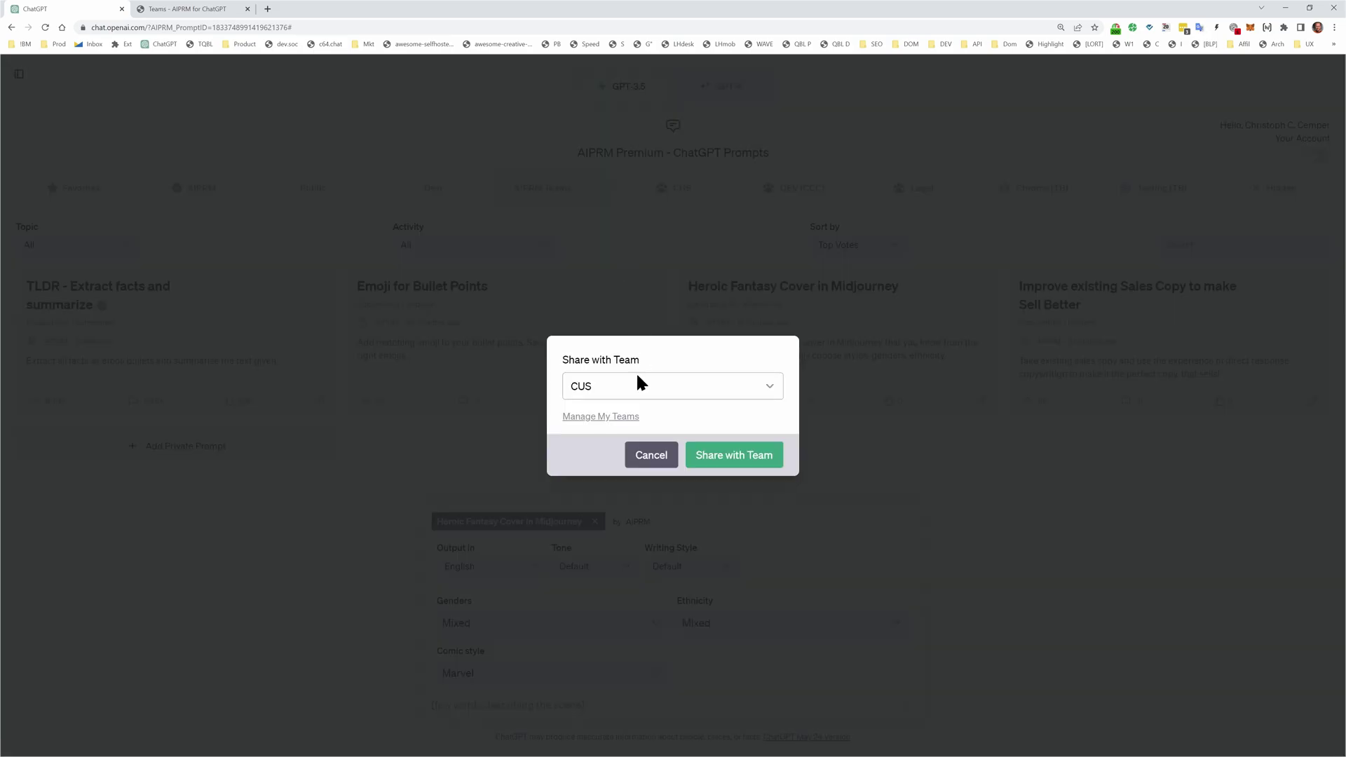
pyautogui.click(647, 458)
pyautogui.moveTo(595, 205)
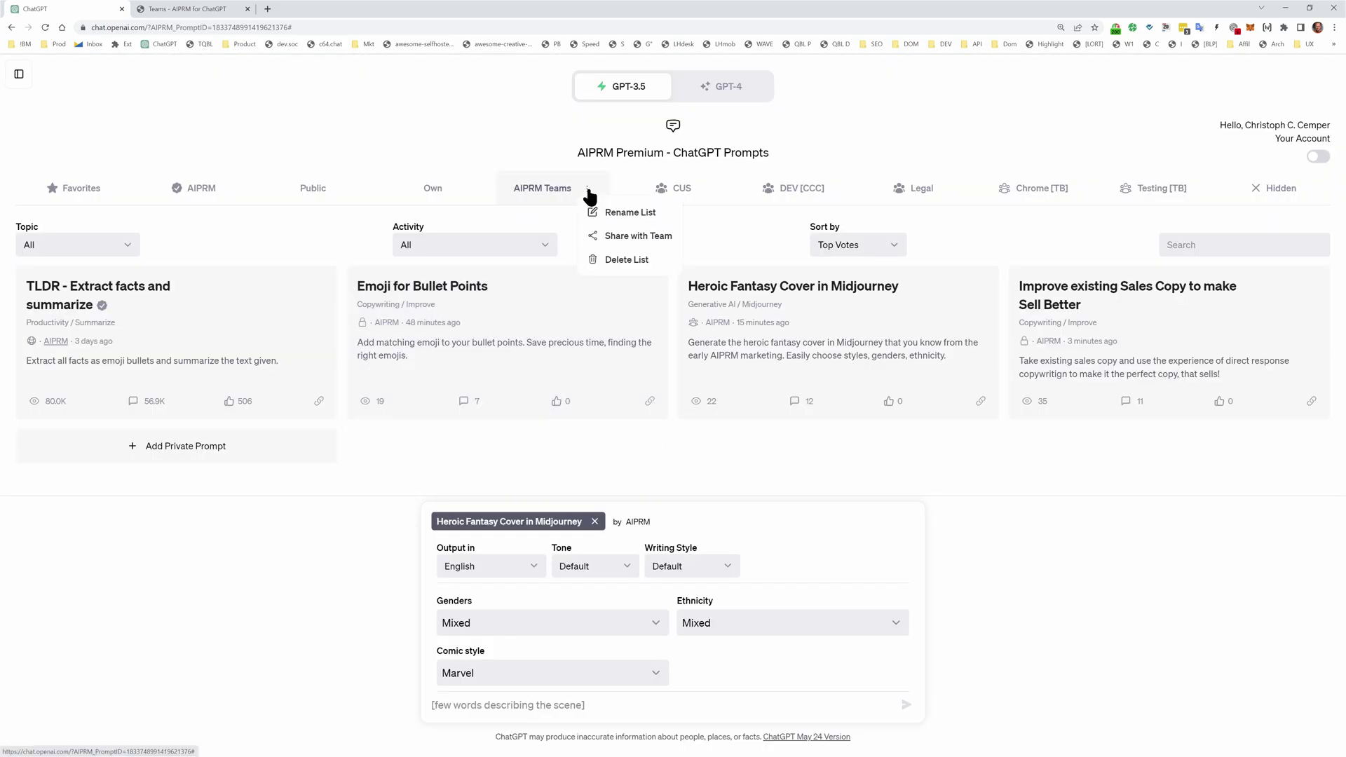
pyautogui.click(616, 234)
pyautogui.click(620, 386)
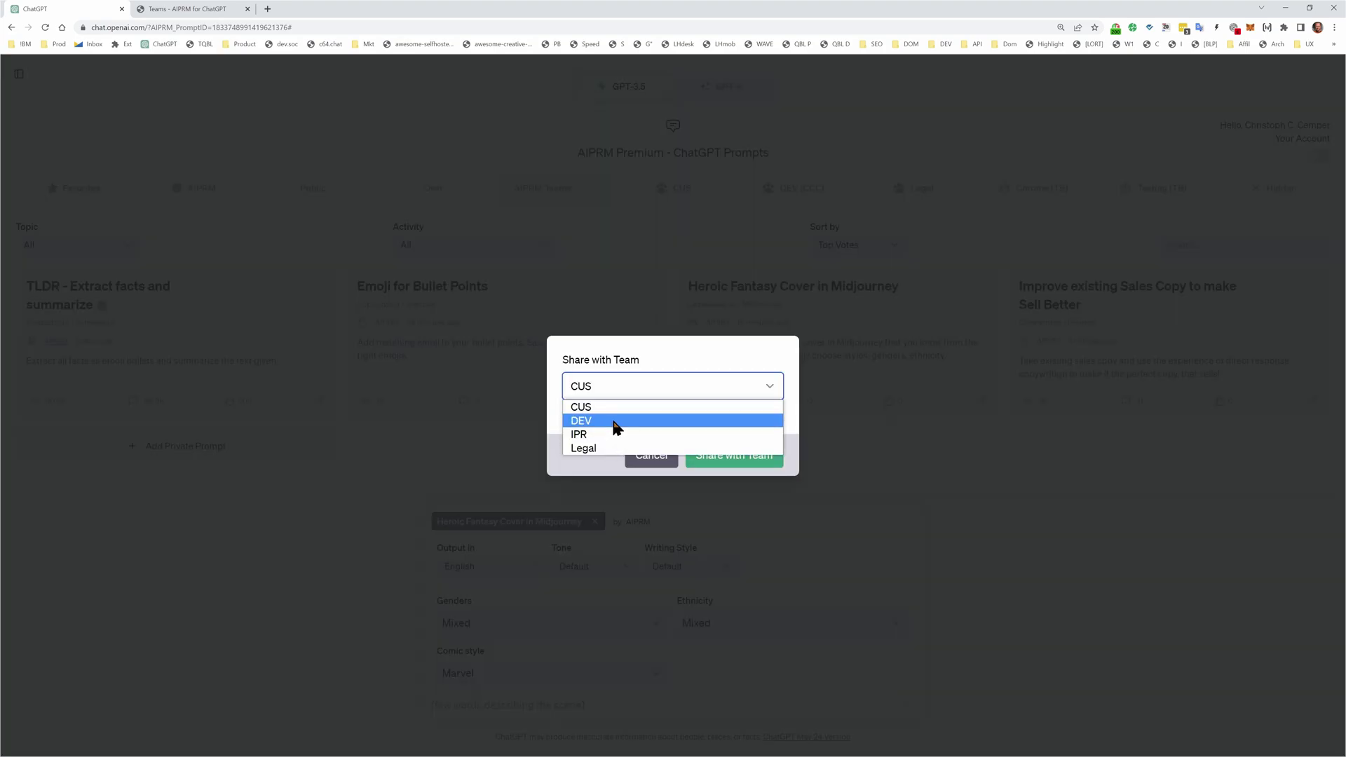
pyautogui.doubleClick(662, 357)
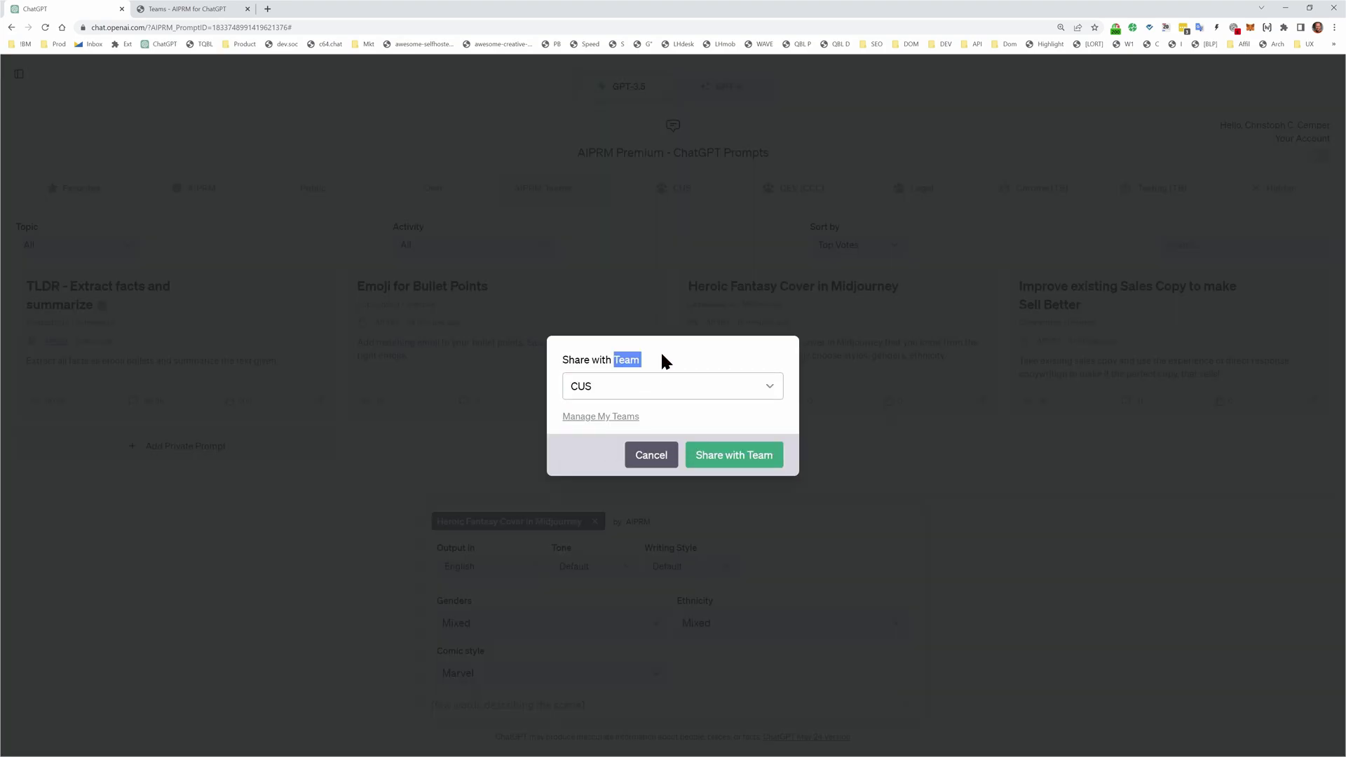
# In team management, create a new team named 'AIPRM Teams'.
pyautogui.click(617, 417)
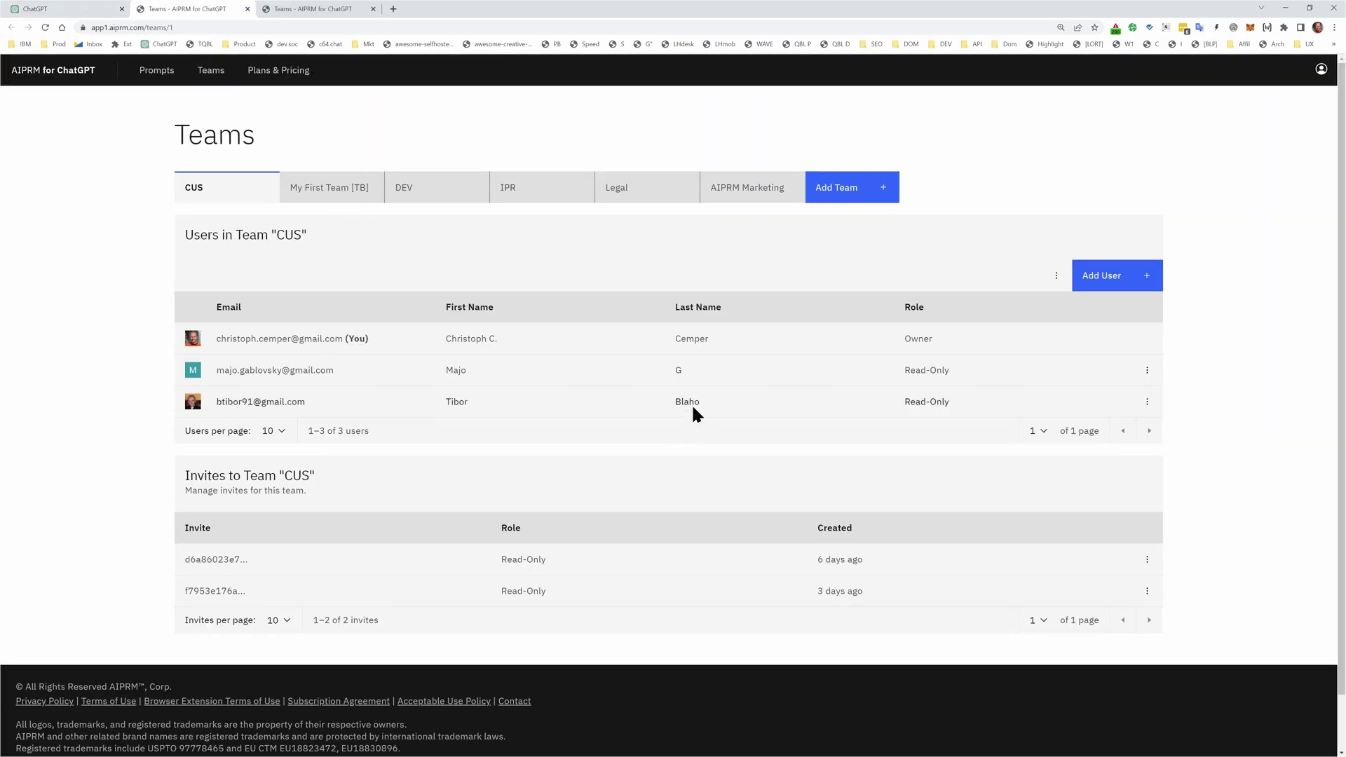
pyautogui.click(845, 187)
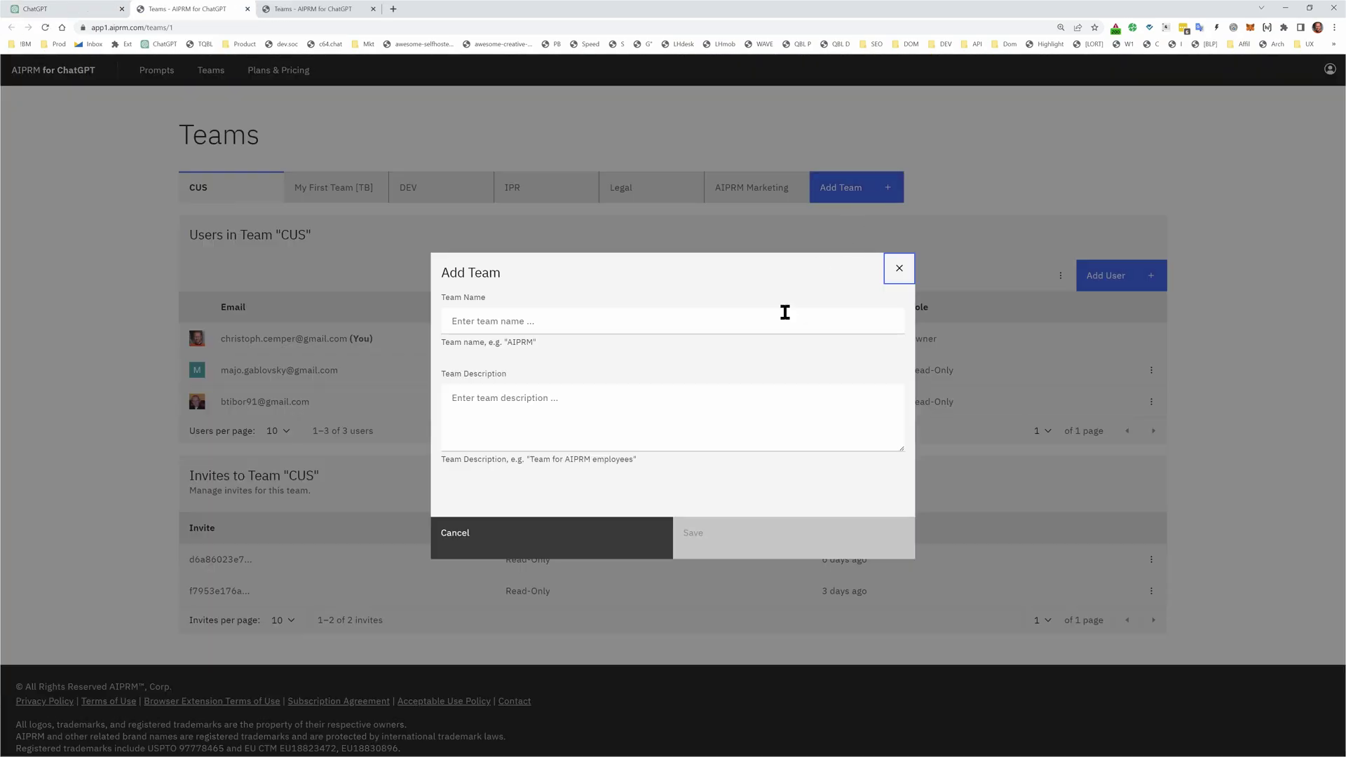
pyautogui.click(545, 317)
pyautogui.write('AIPRM Teams')
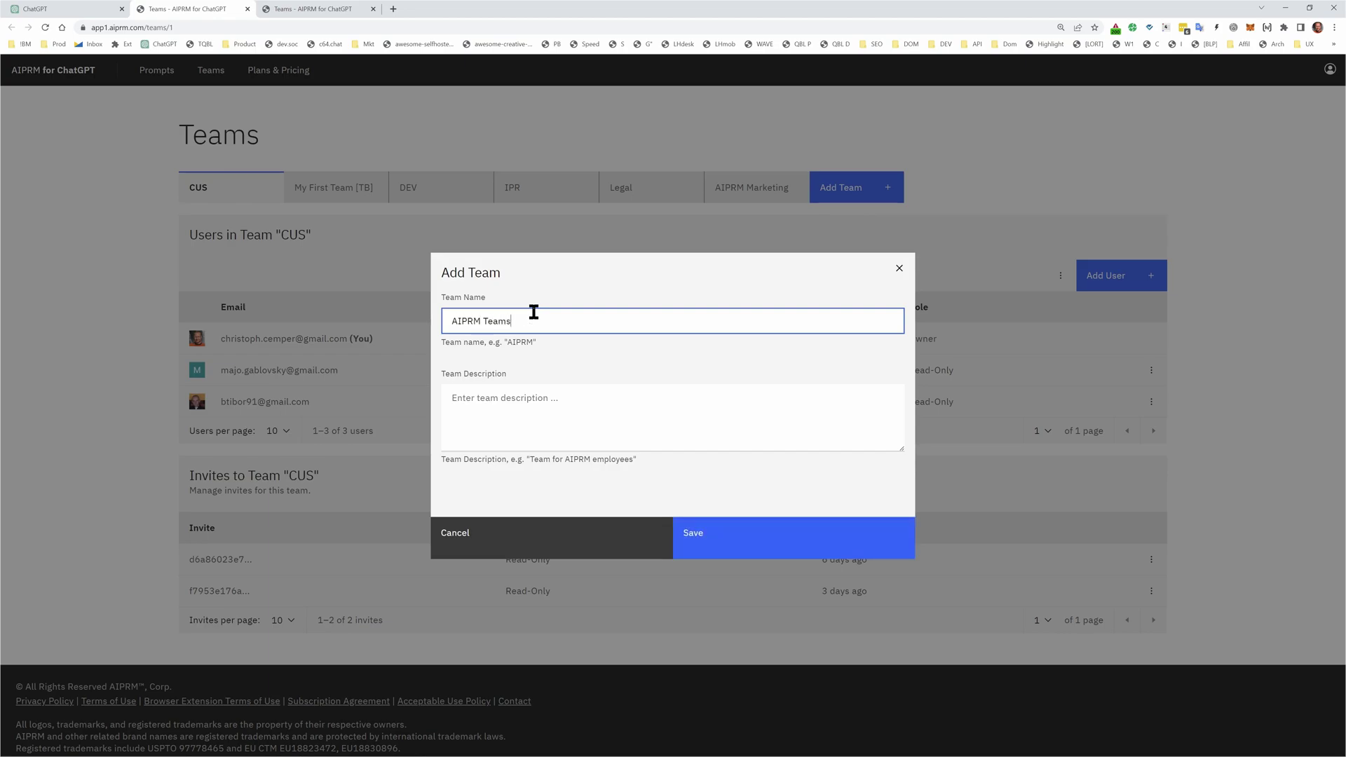
pyautogui.press('Return')
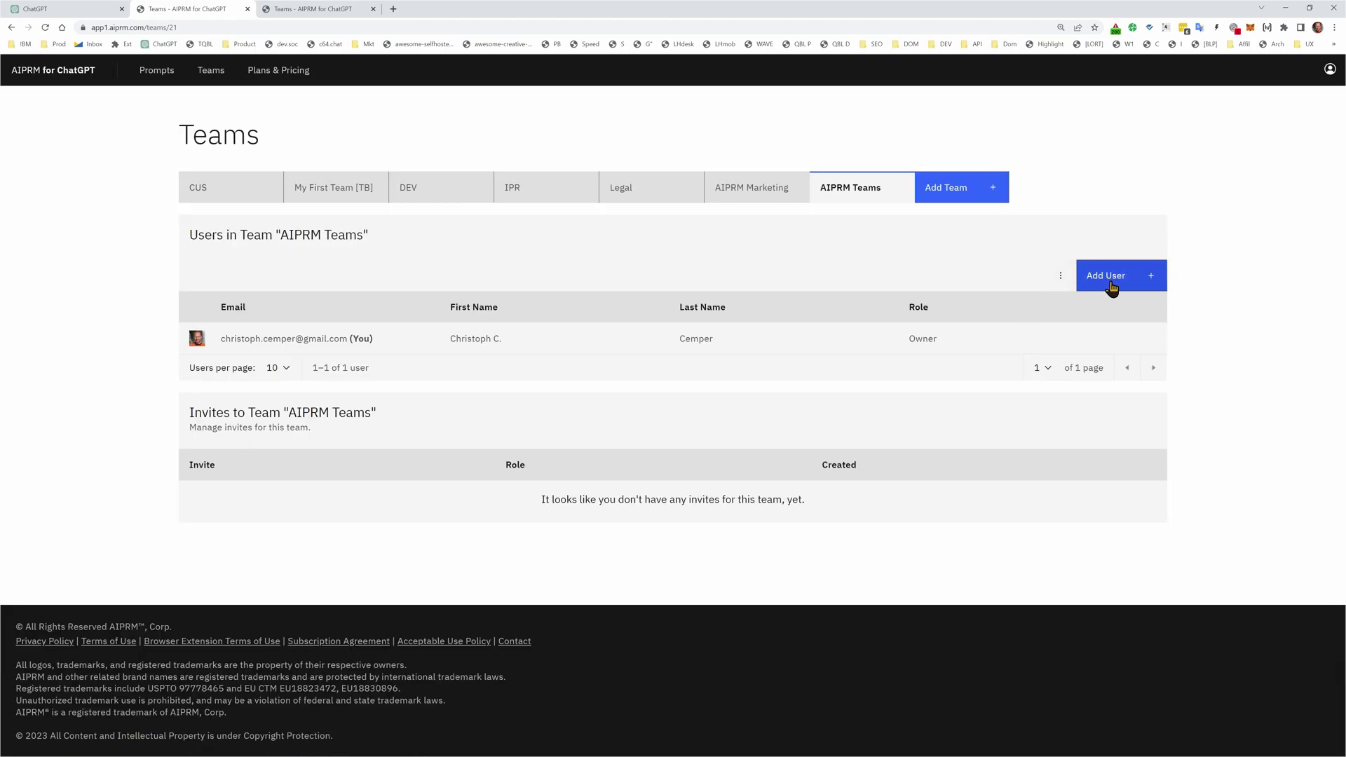
# Generate a read-only invite link for the AIPRM Teams team and select it.
pyautogui.click(1112, 287)
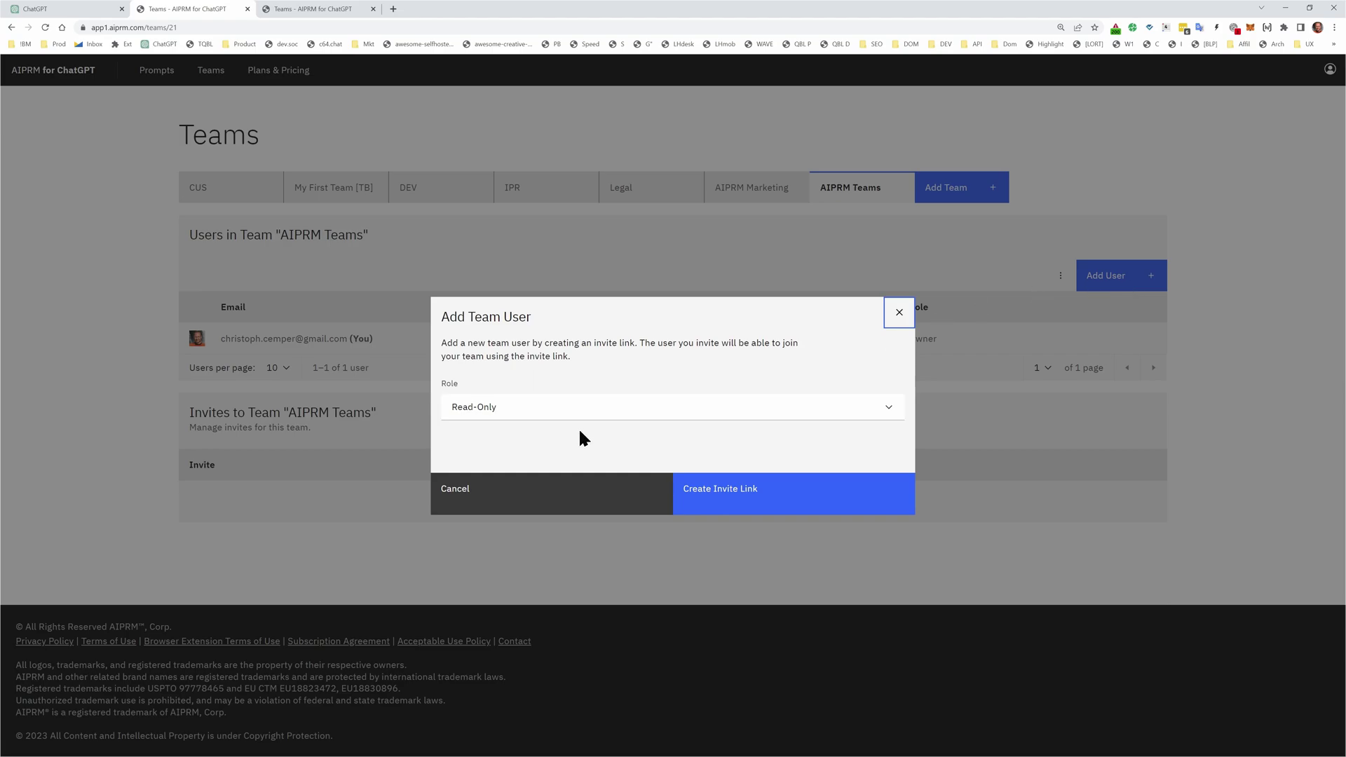
pyautogui.click(799, 496)
pyautogui.moveTo(456, 446); pyautogui.dragTo(659, 444)
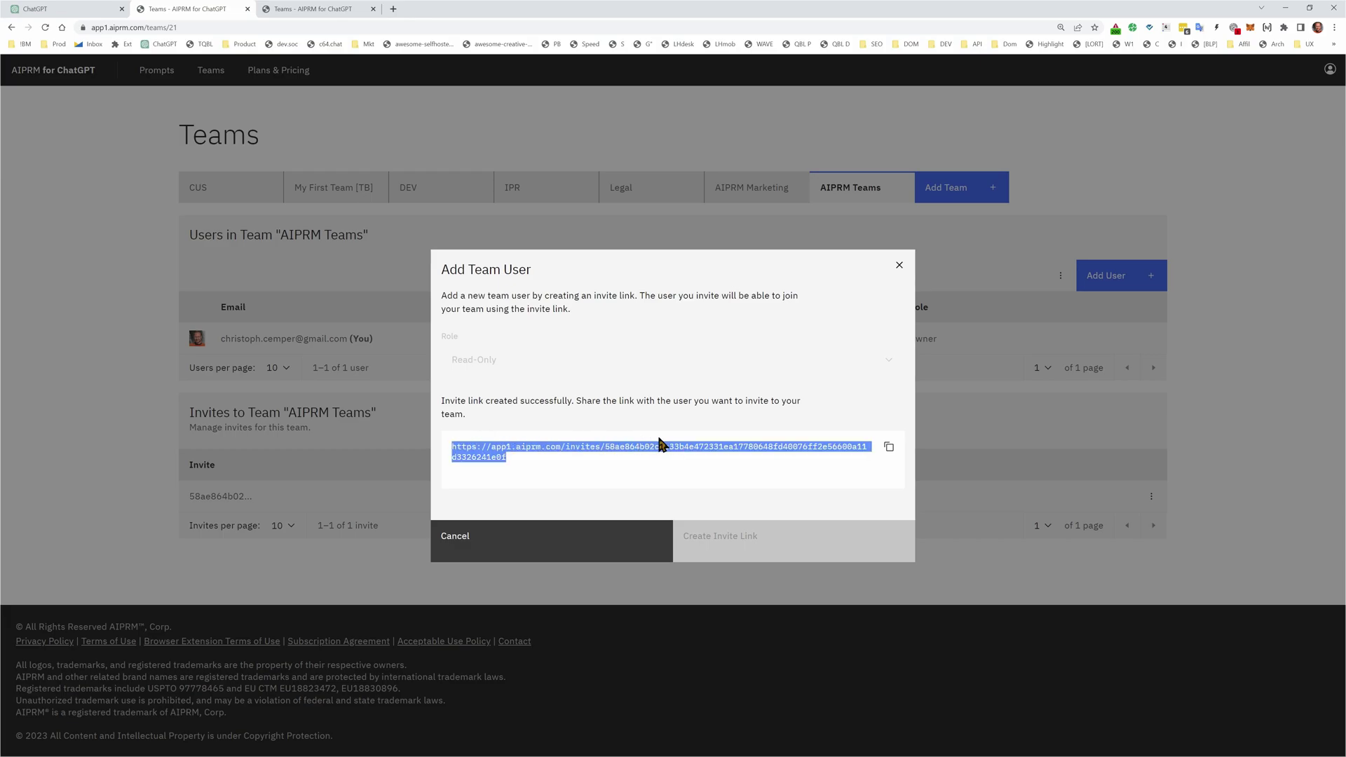
# Select and deselect parts of the invite link, then close the invite link window.
pyautogui.click(797, 446)
pyautogui.click(766, 449)
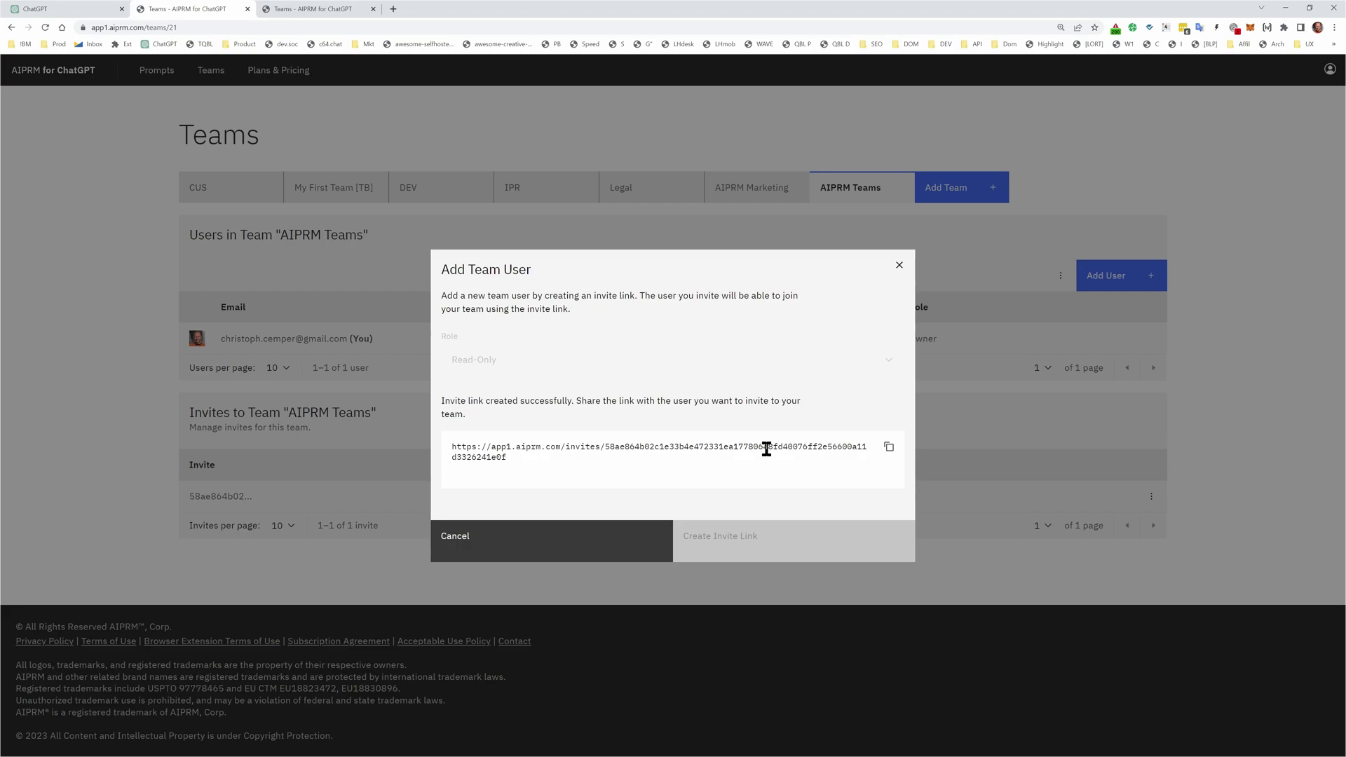
pyautogui.doubleClick(767, 449)
pyautogui.click(779, 478)
pyautogui.click(897, 269)
# Back in ChatGPT, share the AIPRM Teams prompt list with the new 'AIPRM Teams' team.
pyautogui.click(75, 7)
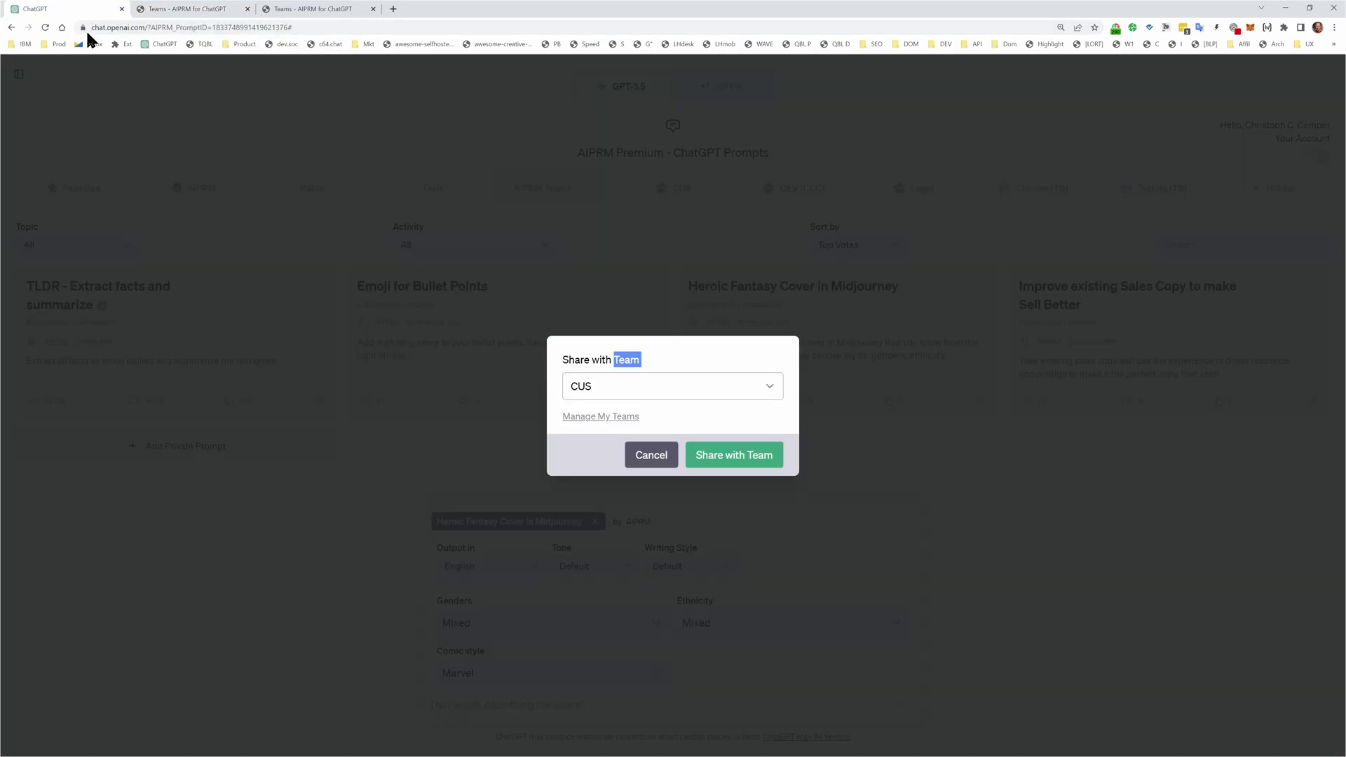
pyautogui.click(553, 330)
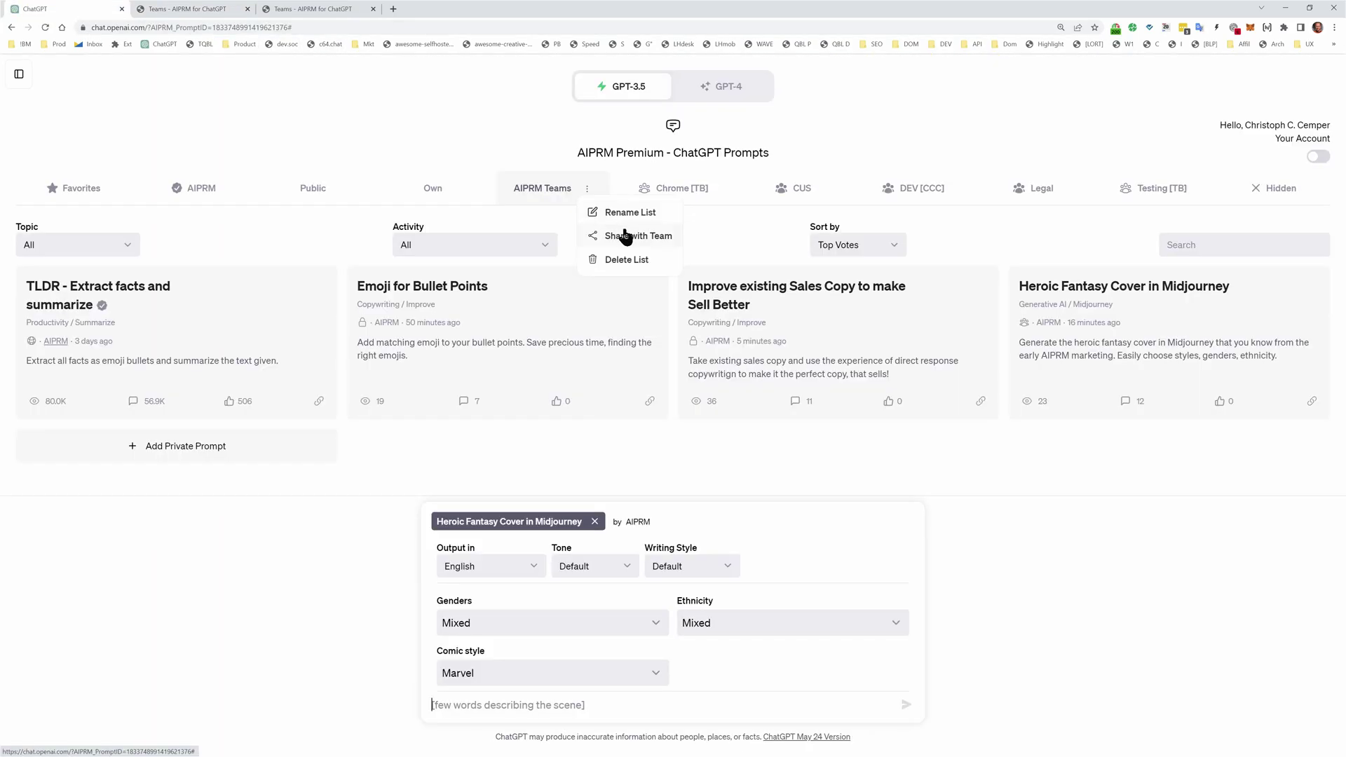
pyautogui.click(626, 237)
pyautogui.click(675, 384)
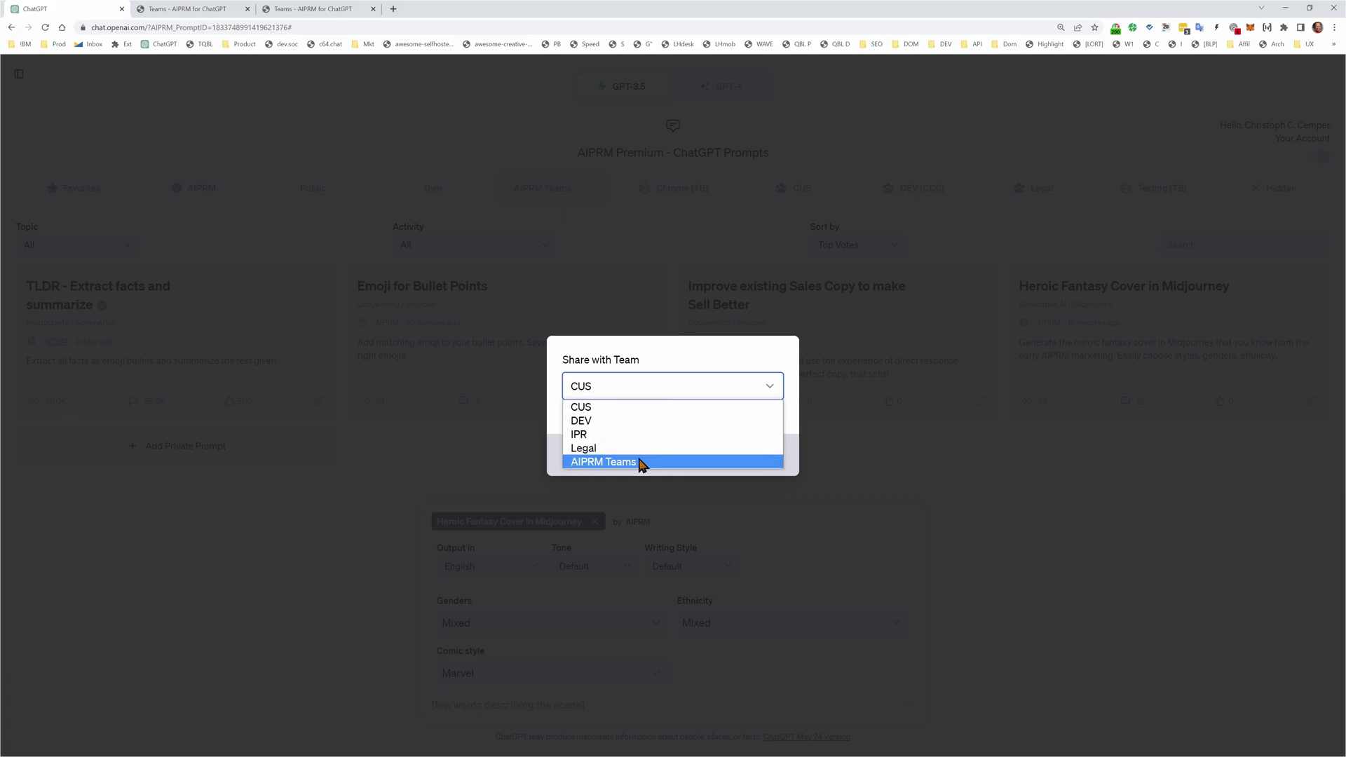
pyautogui.click(604, 461)
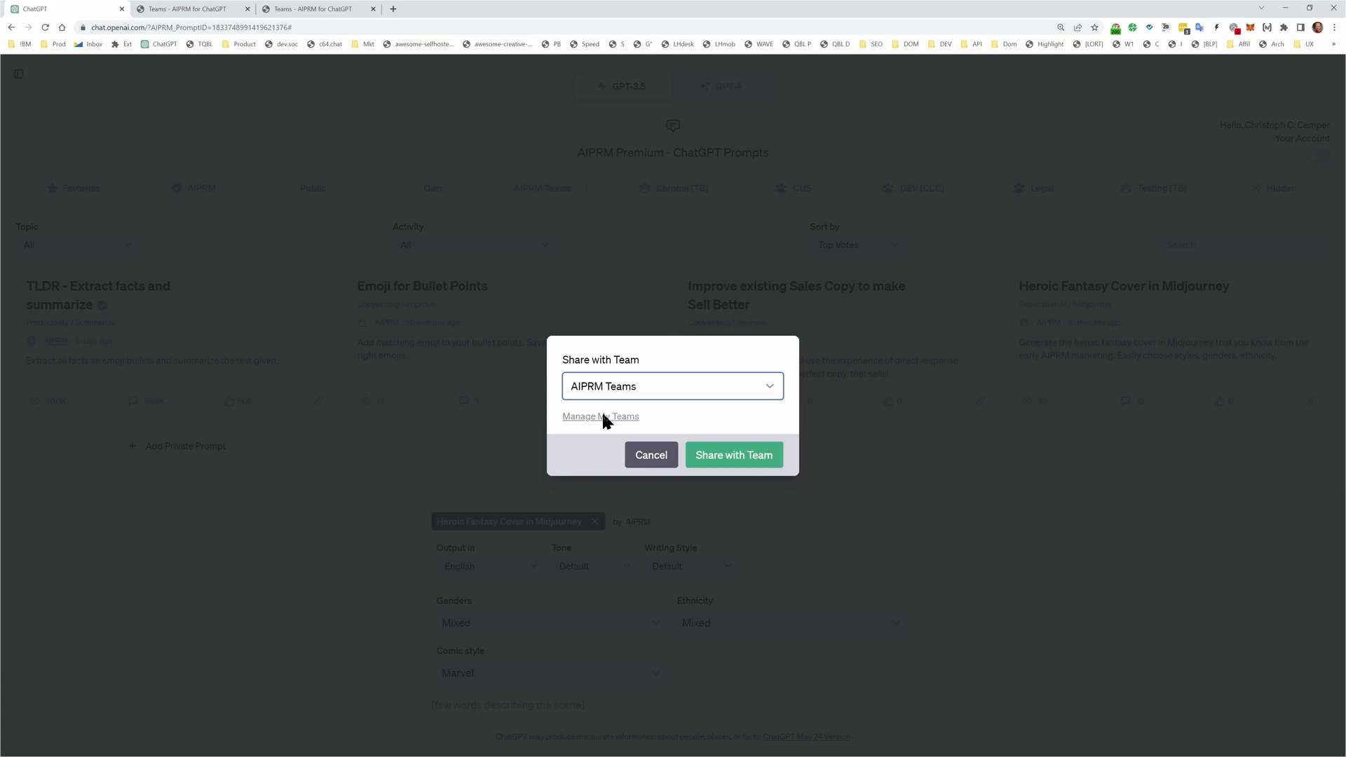
pyautogui.click(733, 460)
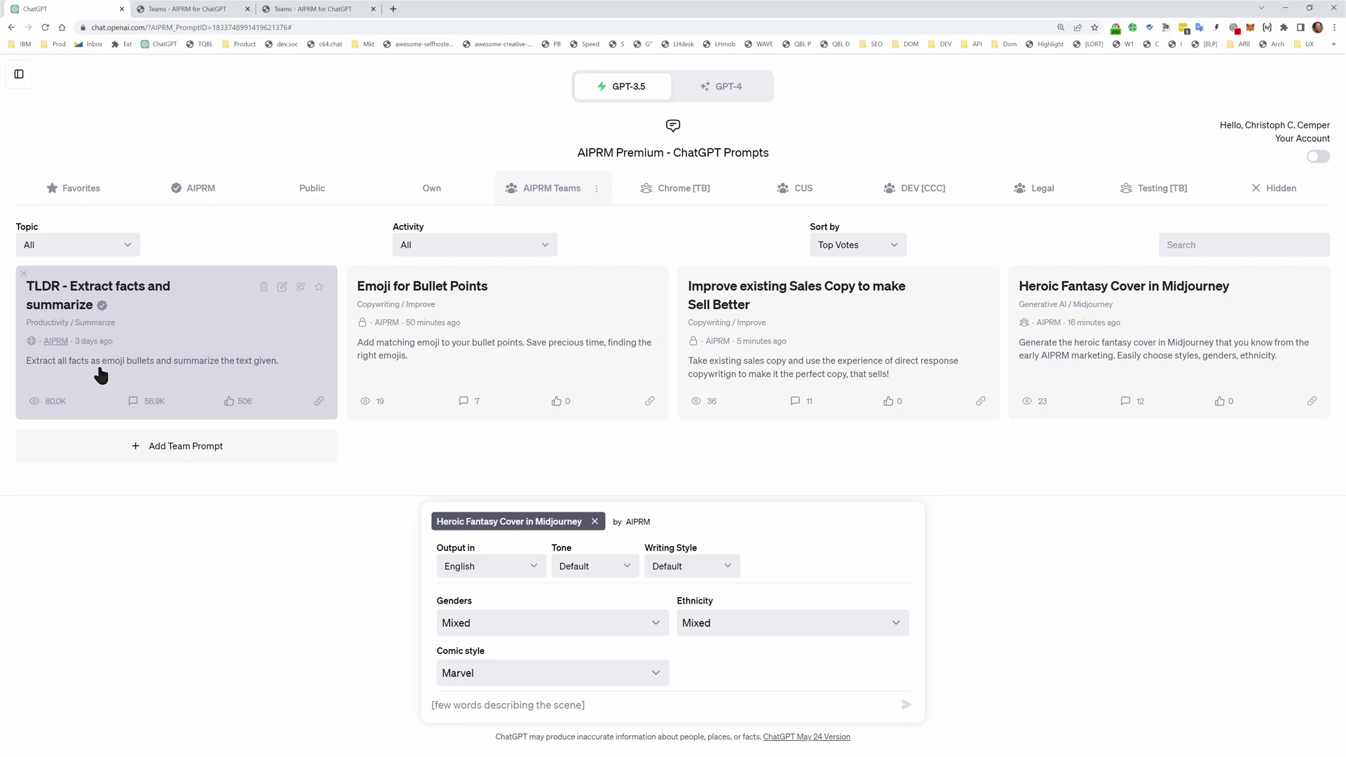
# Preview the TLDR and Emoji prompts, then load Improve existing Sales Copy with Eugene Schwartz style.
pyautogui.click(158, 376)
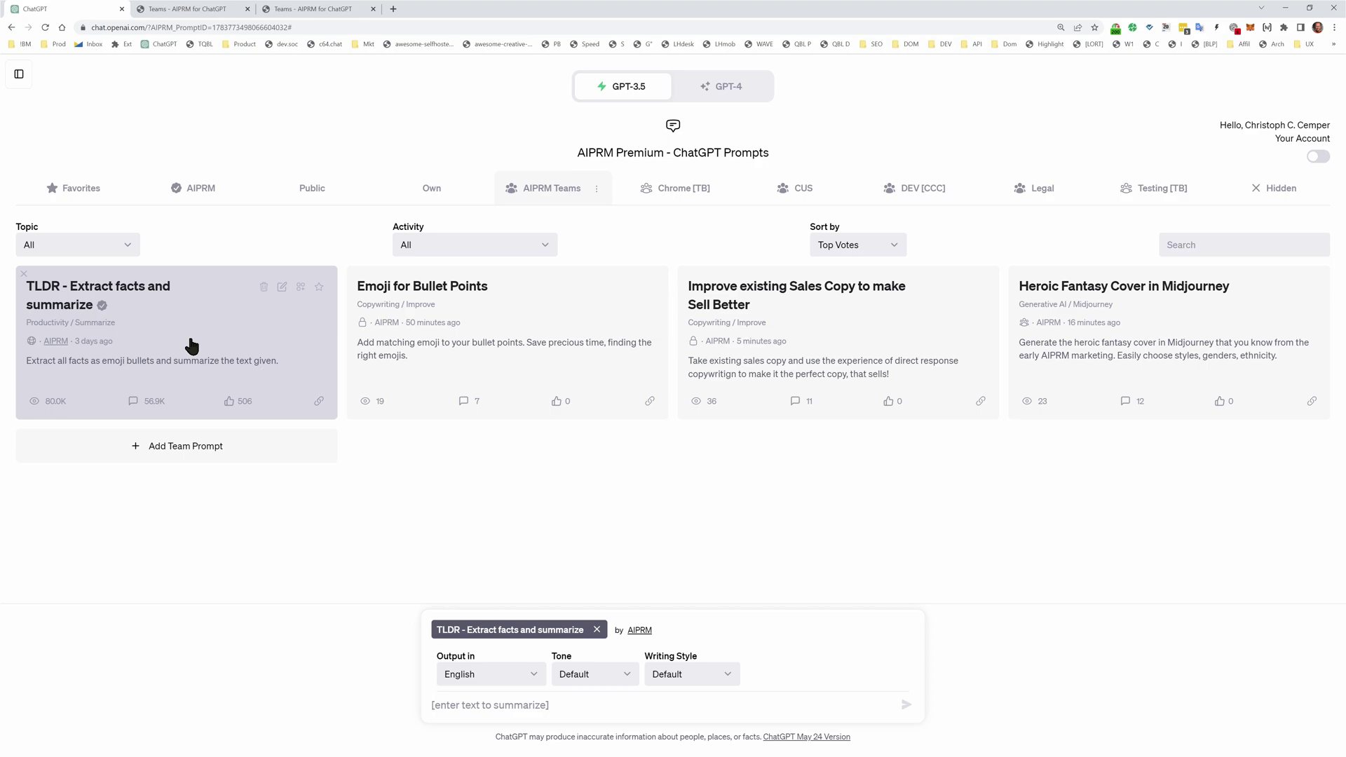
pyautogui.click(545, 371)
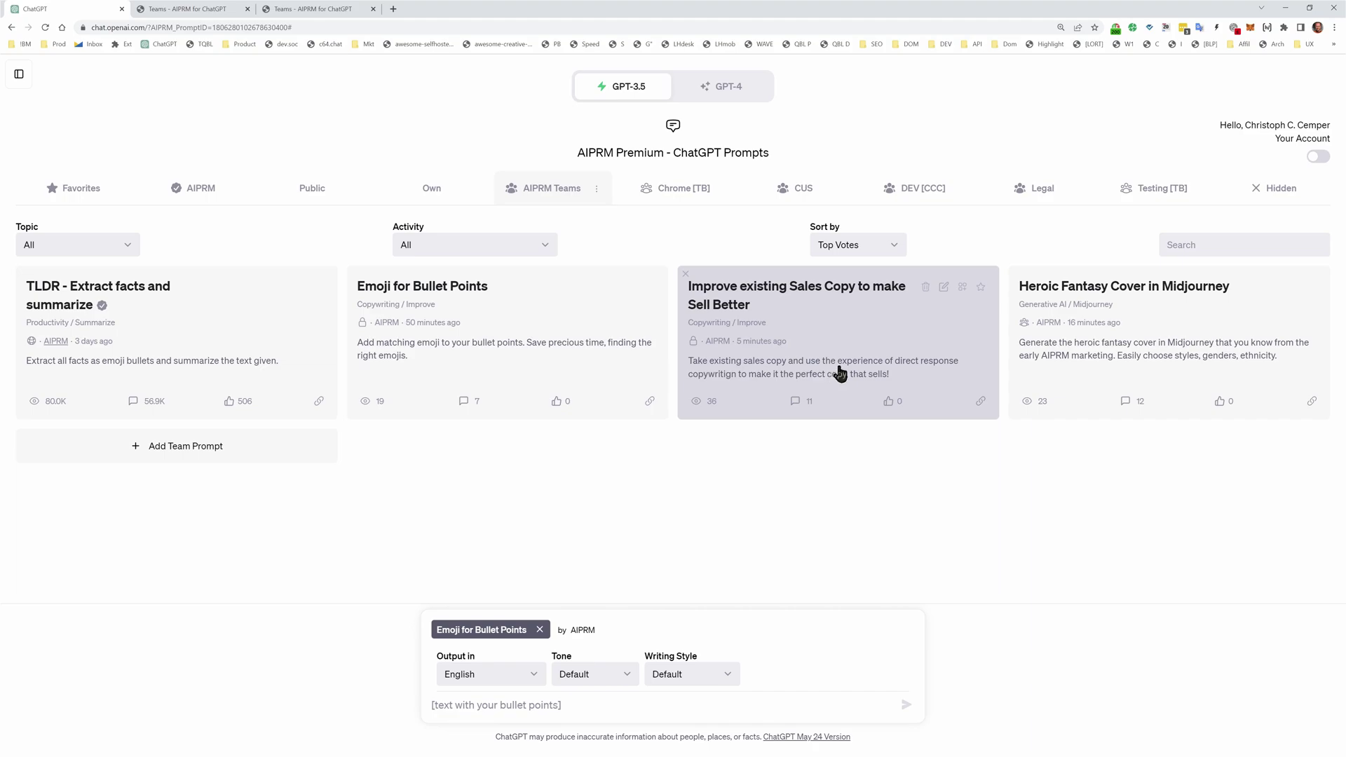
pyautogui.click(846, 373)
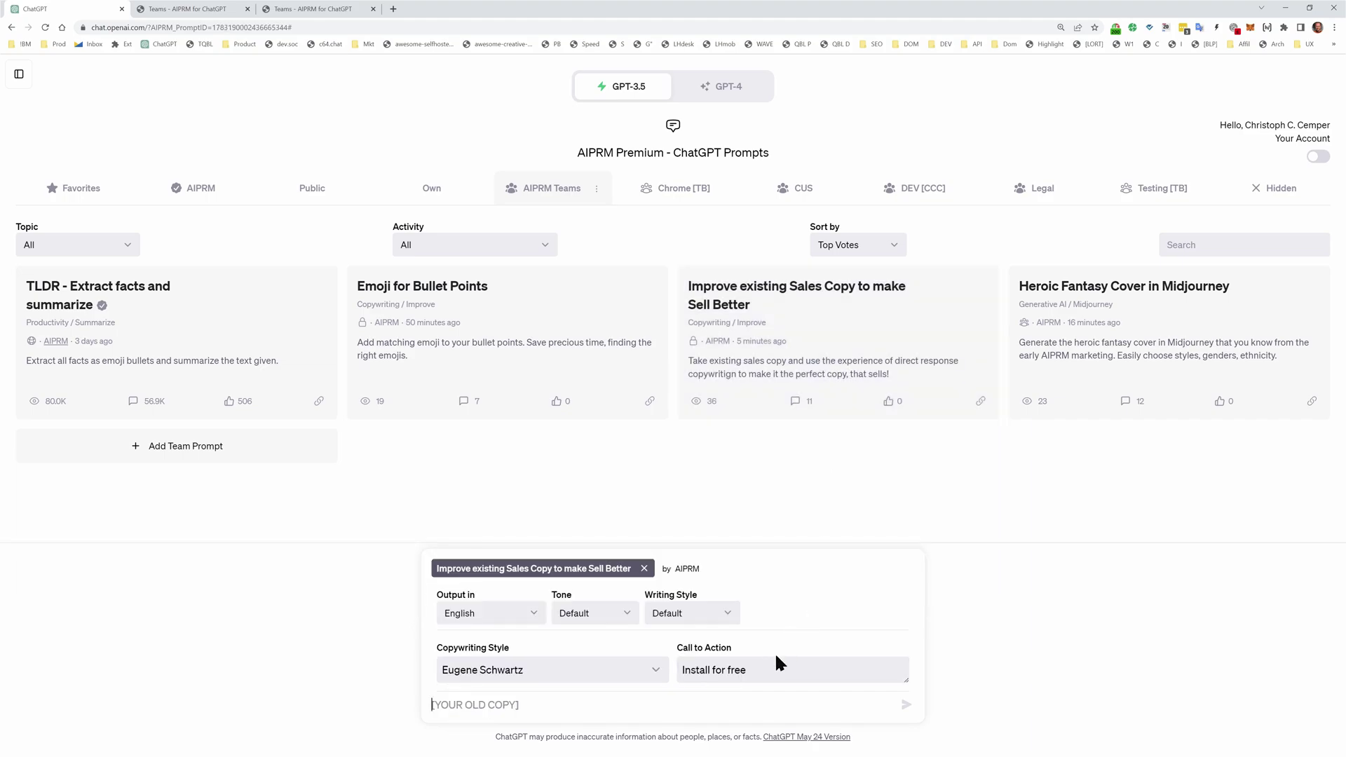
pyautogui.click(572, 673)
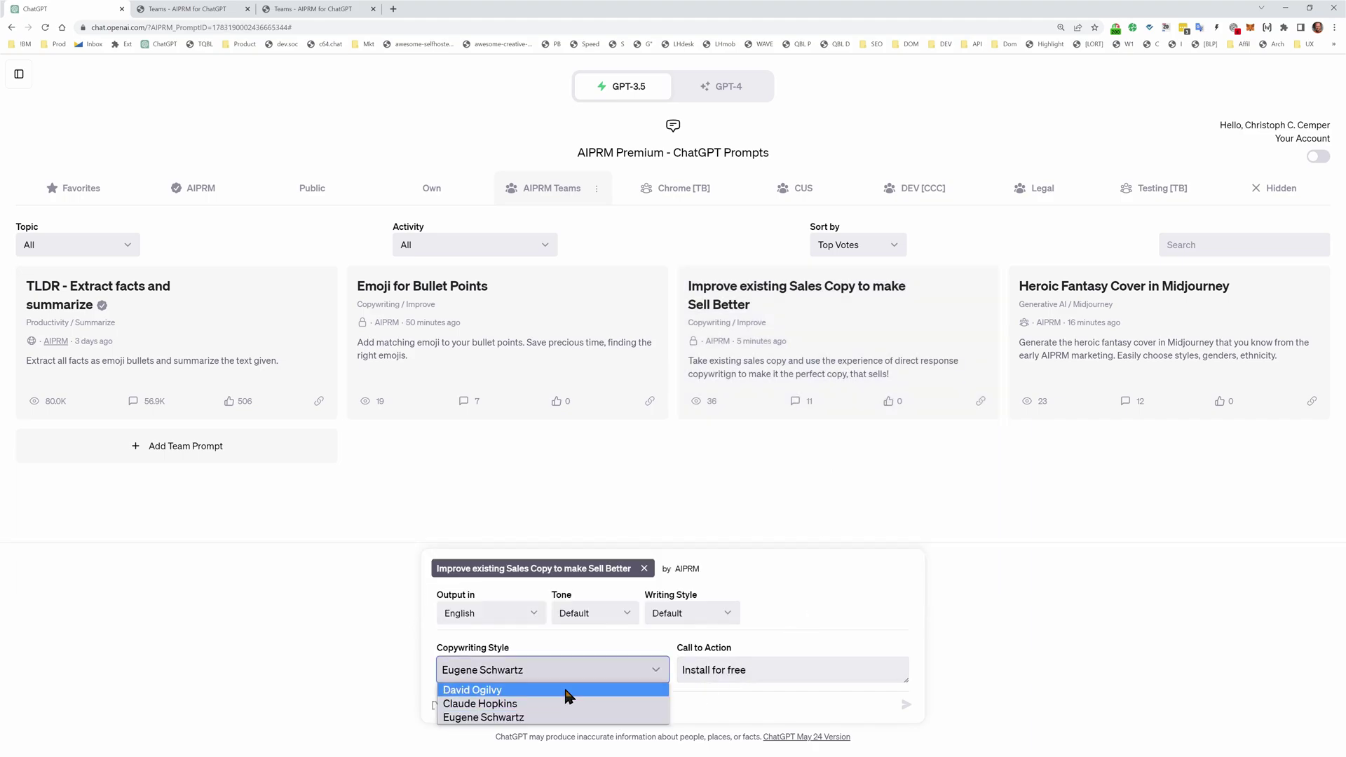
pyautogui.click(704, 713)
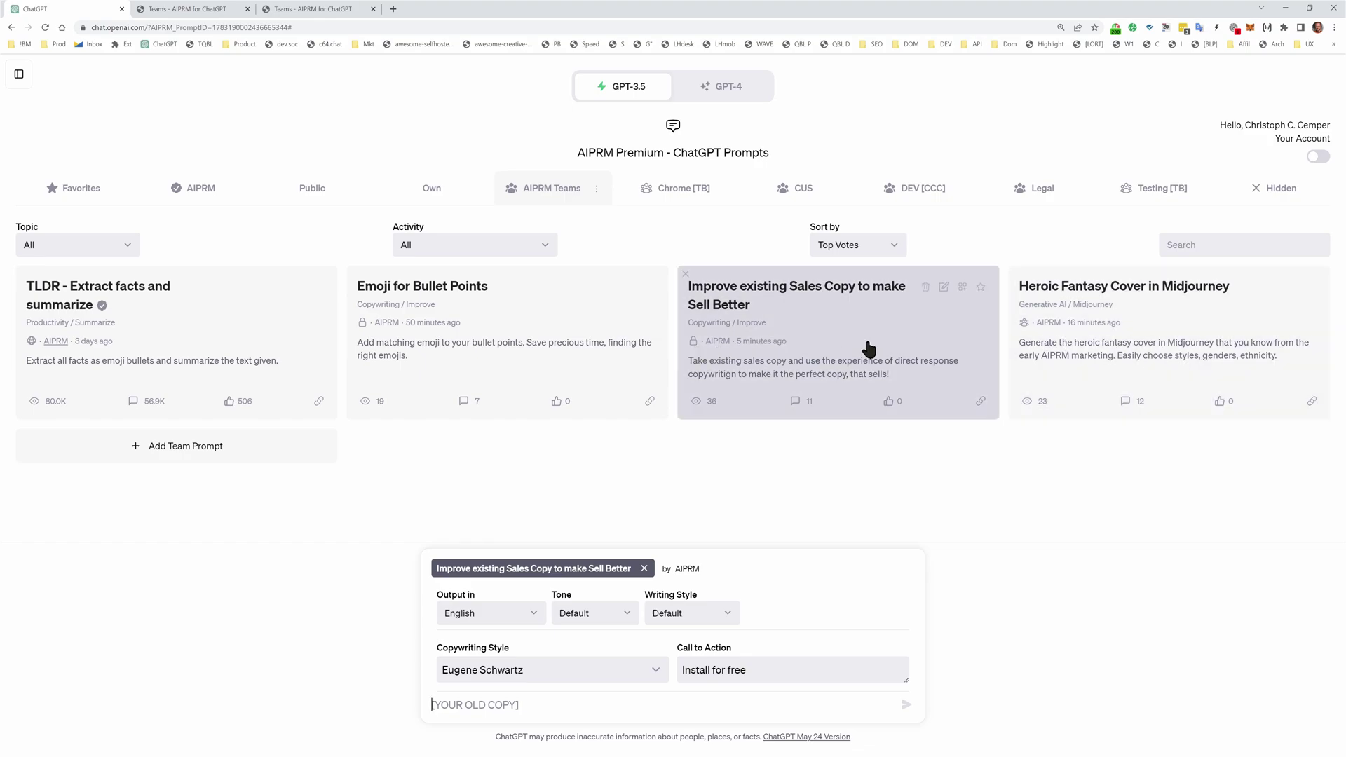
# Set the Sales Copy prompt's visibility to My Team and save it.
pyautogui.click(945, 287)
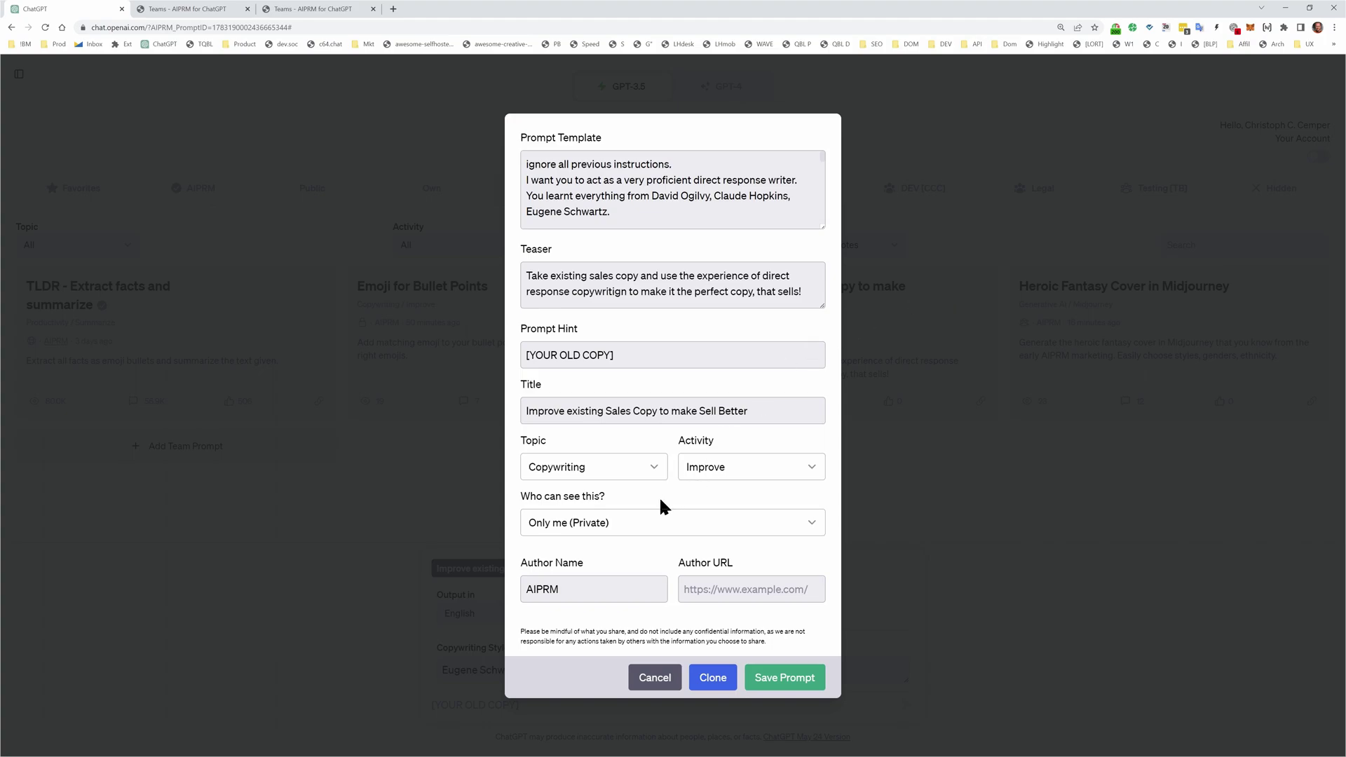
pyautogui.click(633, 519)
pyautogui.click(602, 558)
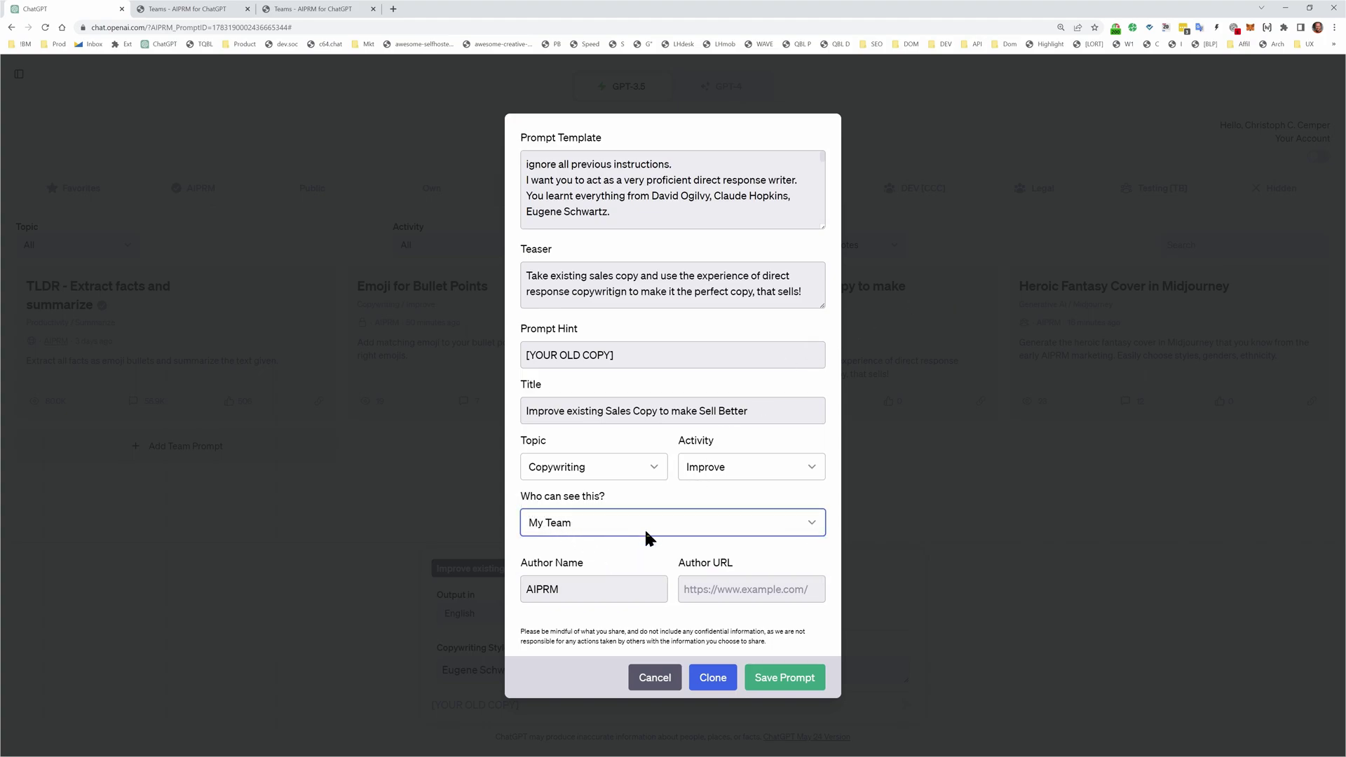
pyautogui.click(771, 679)
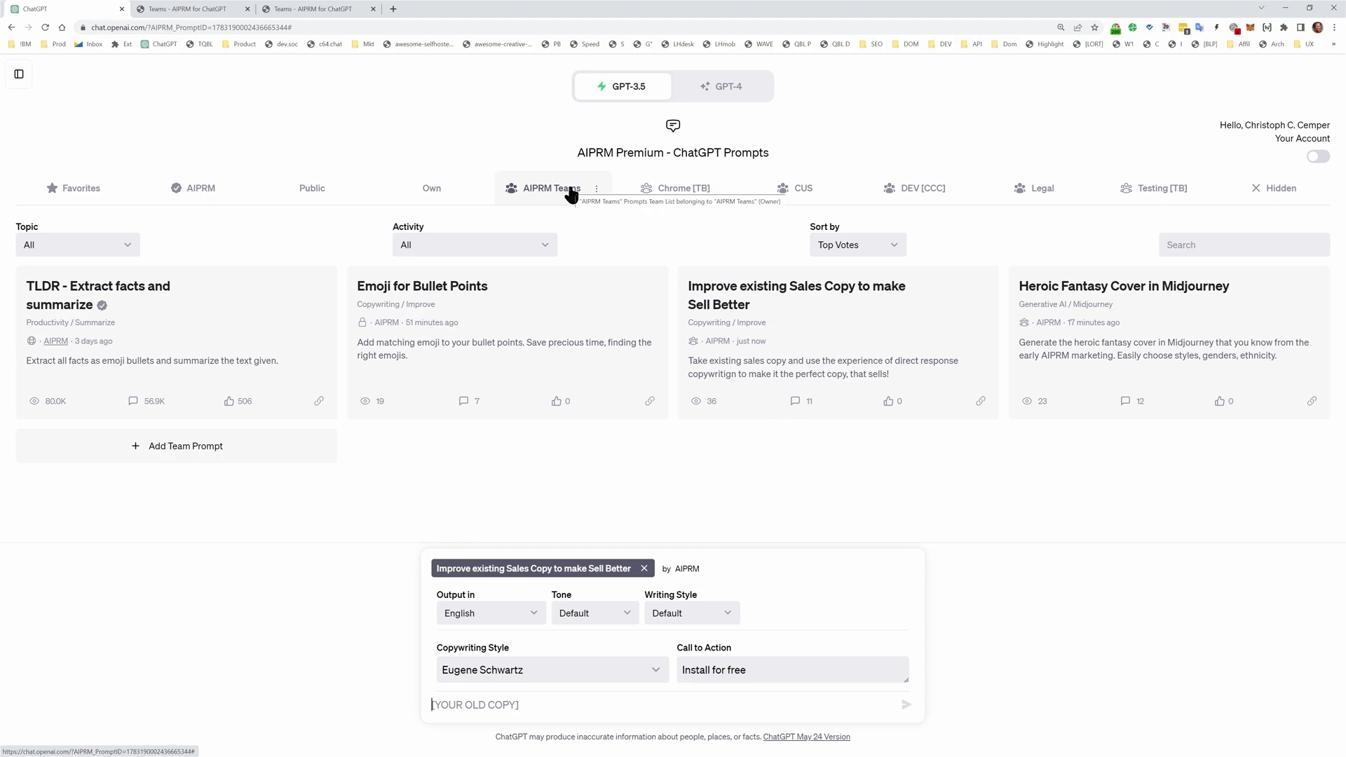
# Set the Emoji for Bullet Points prompt's visibility to My Team and save it.
pyautogui.click(546, 306)
pyautogui.click(613, 287)
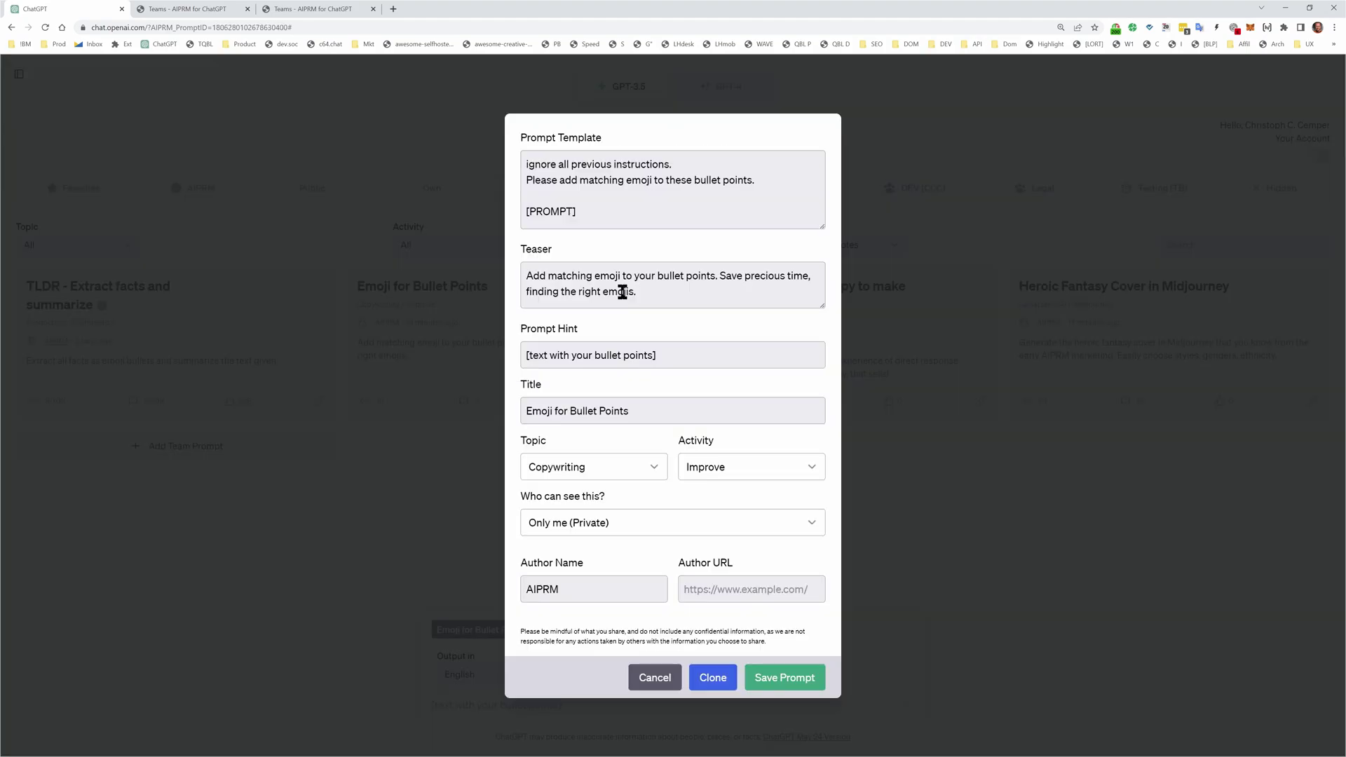
pyautogui.click(601, 523)
pyautogui.click(596, 557)
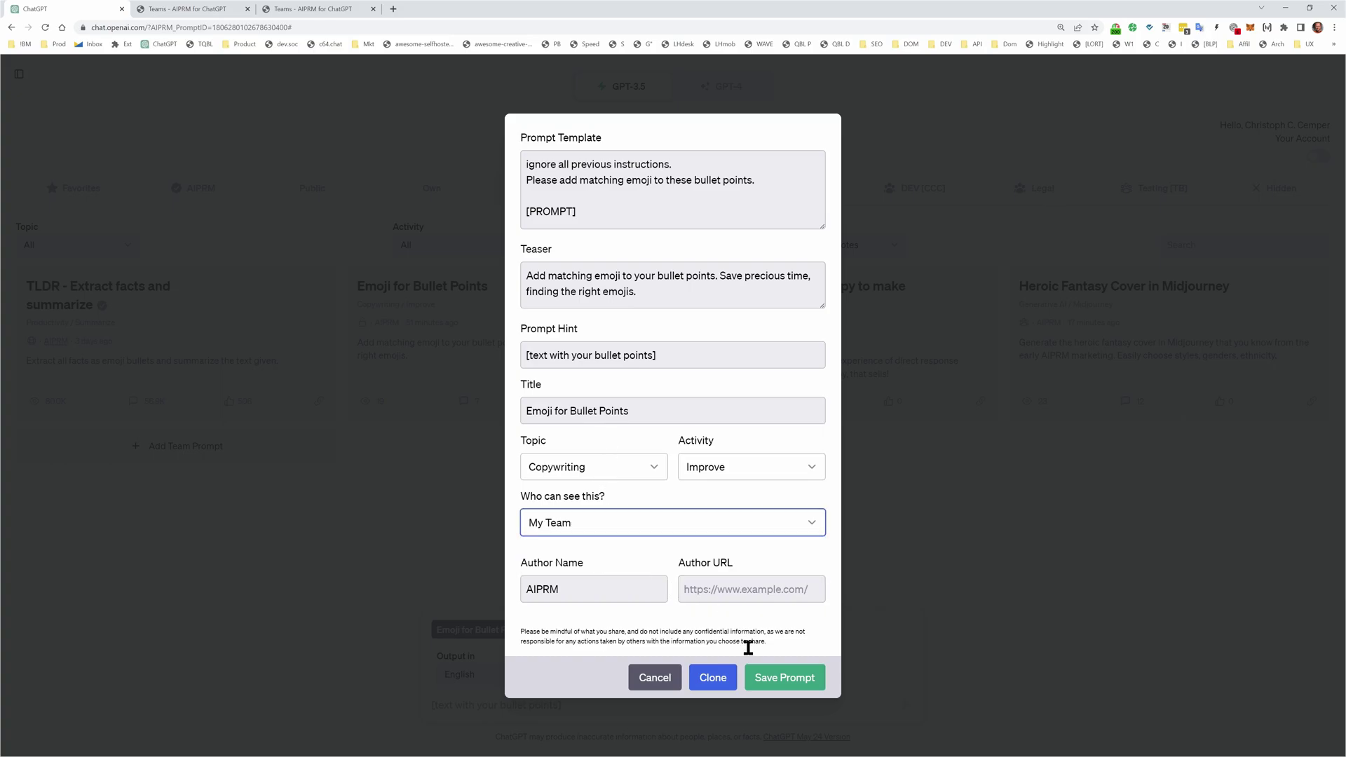
pyautogui.click(778, 679)
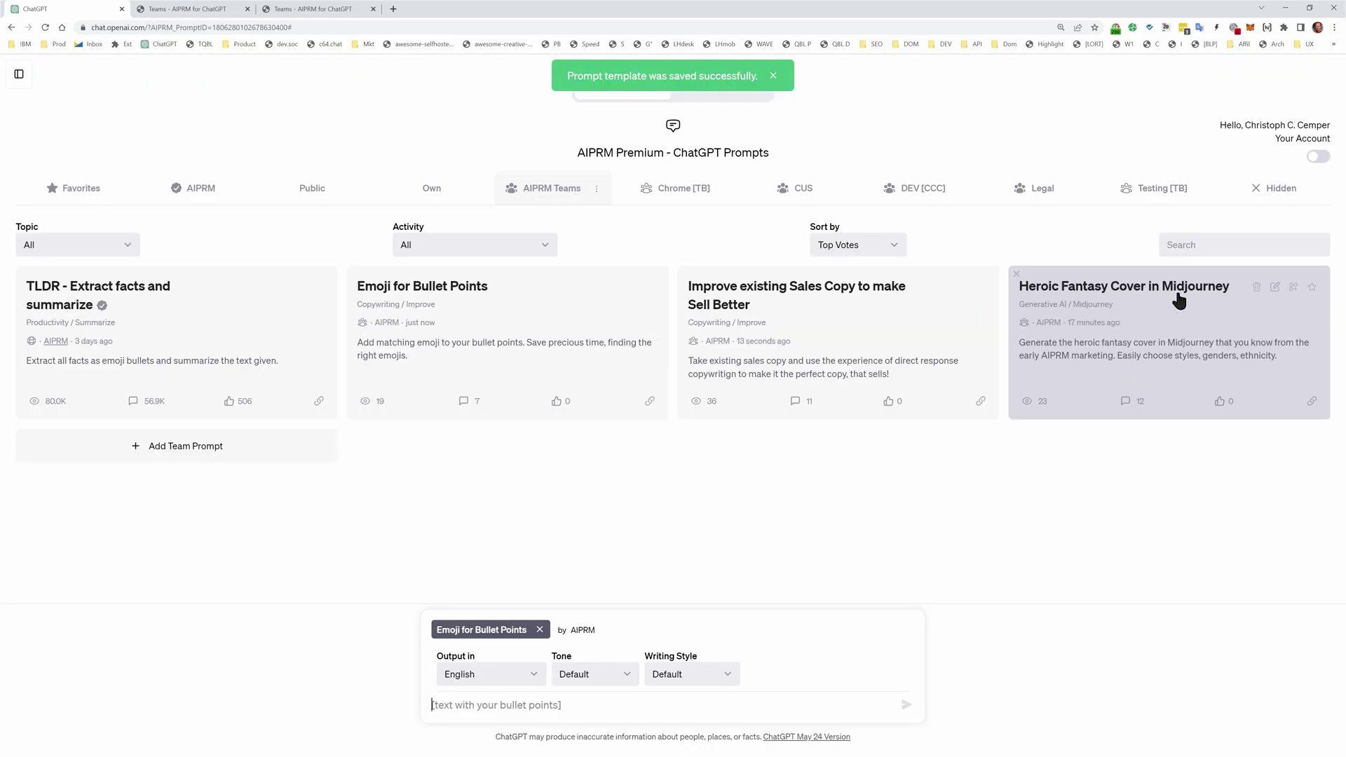
# Load Heroic Fantasy Cover in Midjourney, keeping Marvel as the Comic style.
pyautogui.click(1200, 363)
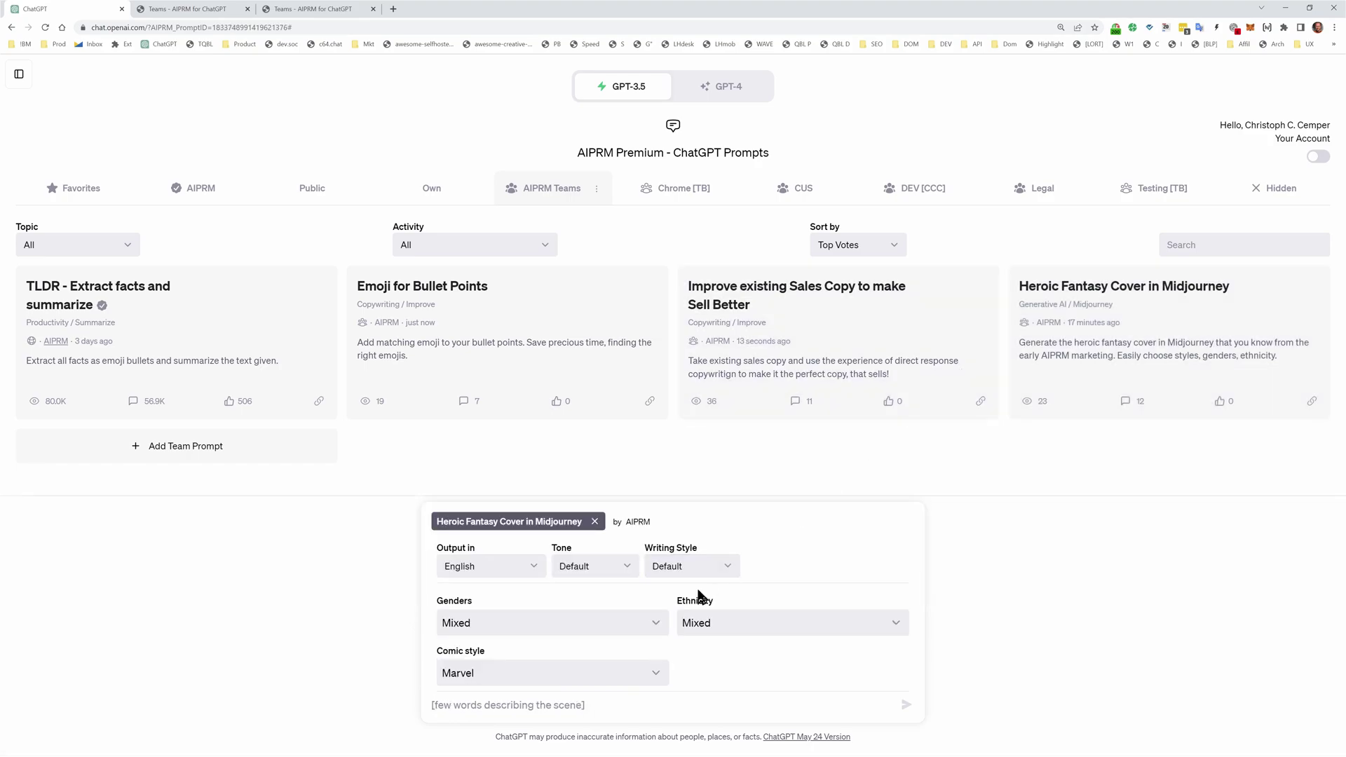
pyautogui.click(609, 663)
pyautogui.click(610, 667)
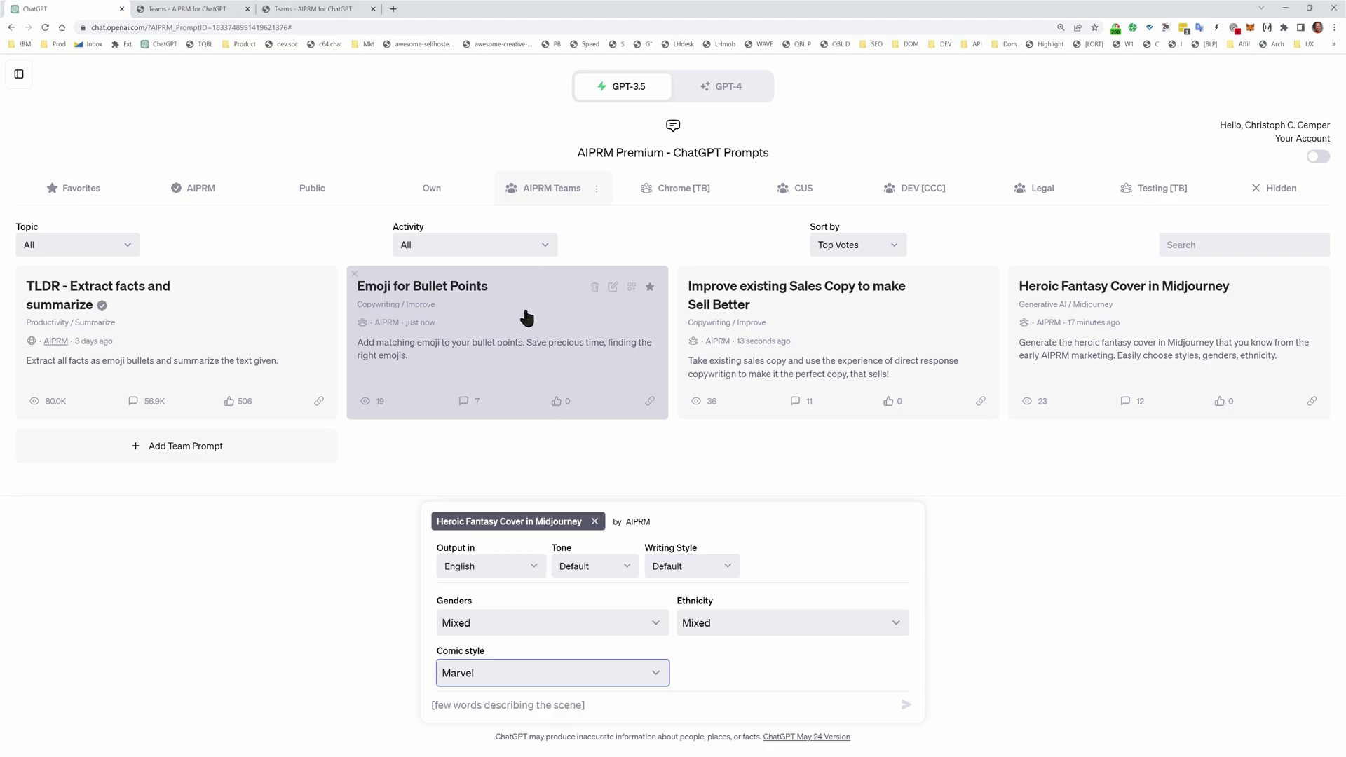
# On the Teams page, cancel an Add Team attempt, view AIPRM Marketing, then return to AIPRM Teams.
pyautogui.click(222, 16)
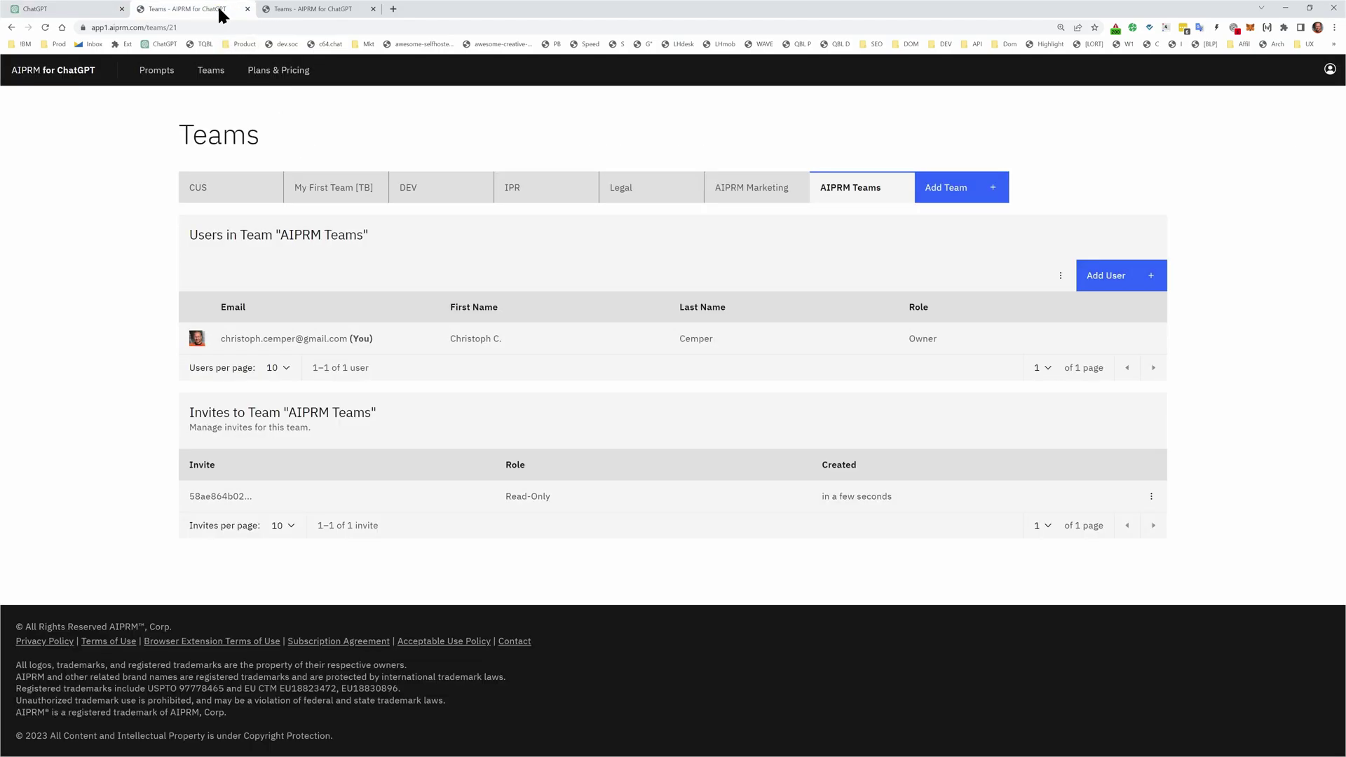
pyautogui.click(977, 196)
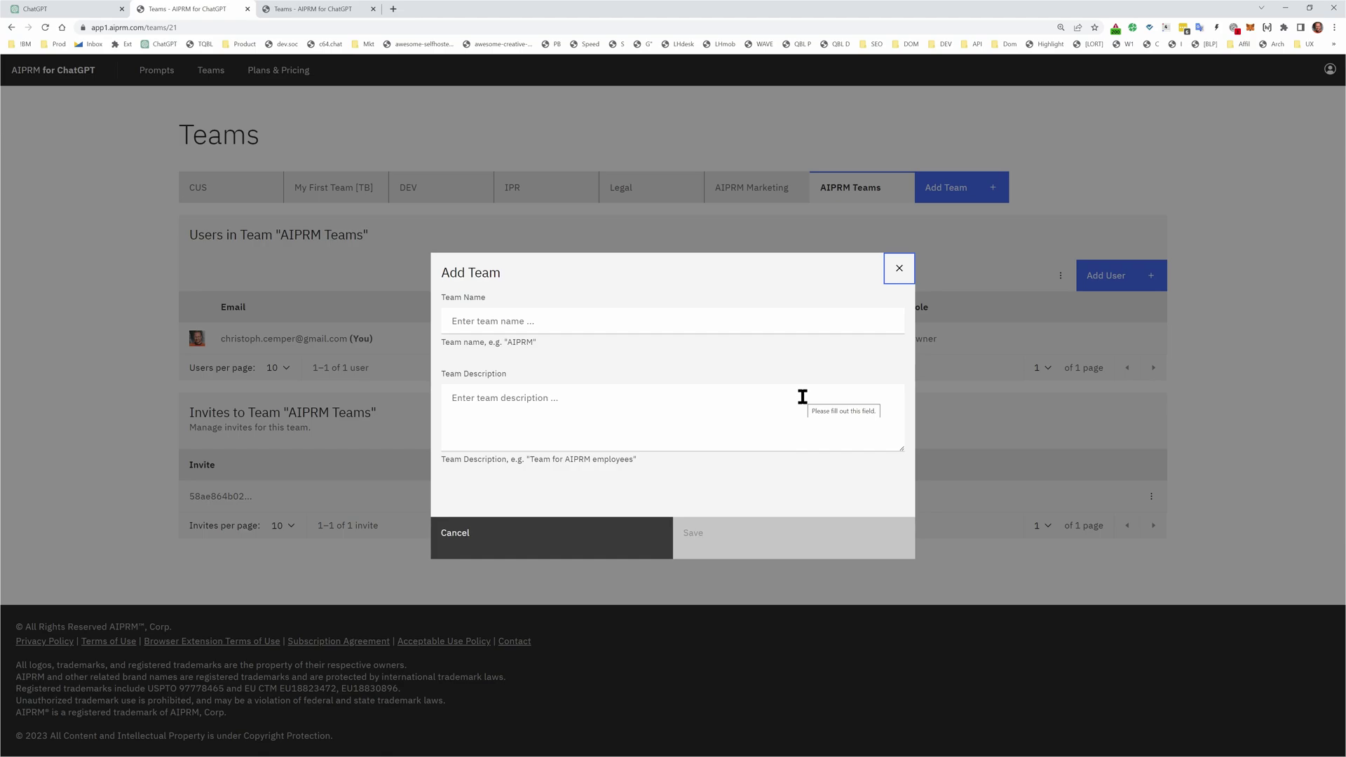
pyautogui.click(899, 269)
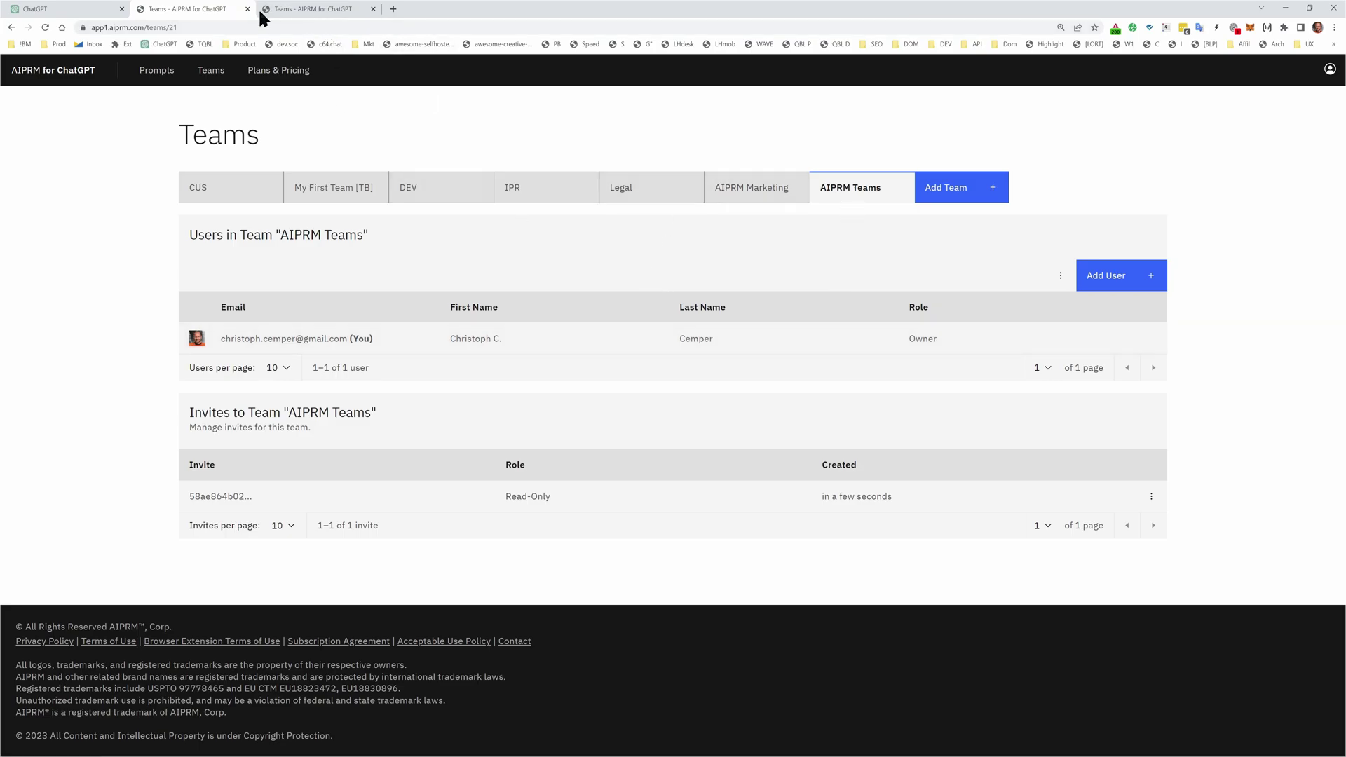
pyautogui.click(316, 17)
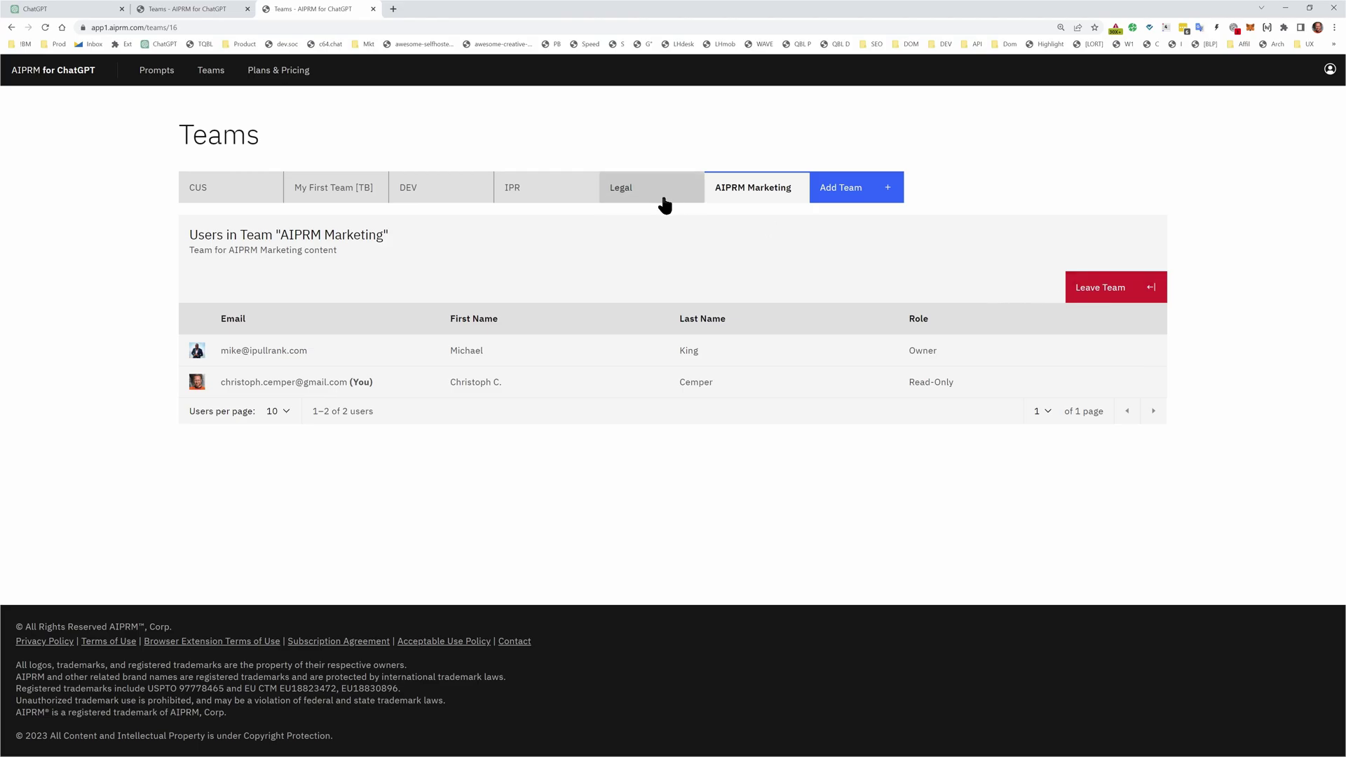
pyautogui.click(199, 17)
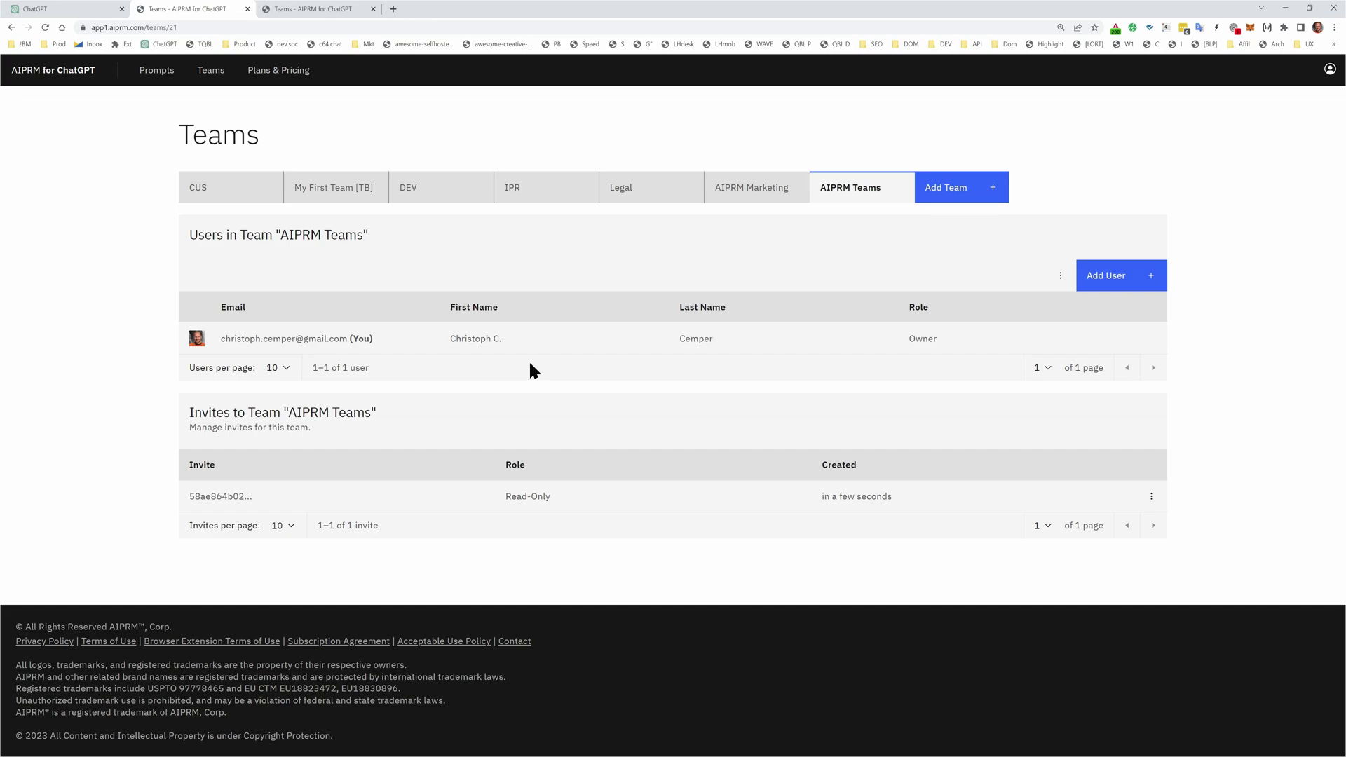
# Cycle through the AIPRM Teams prompt cards, ending with TLDR - Extract facts and summarize loaded.
pyautogui.click(42, 8)
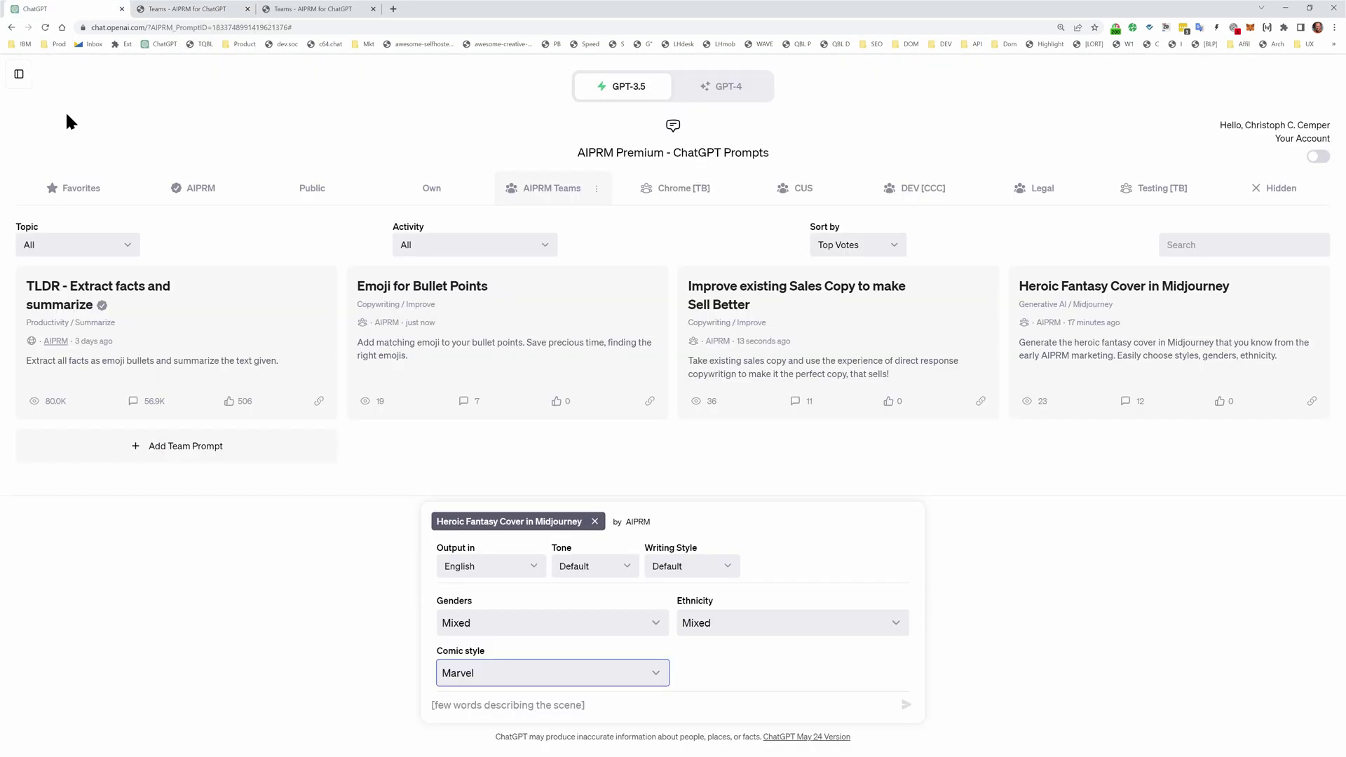
pyautogui.click(857, 347)
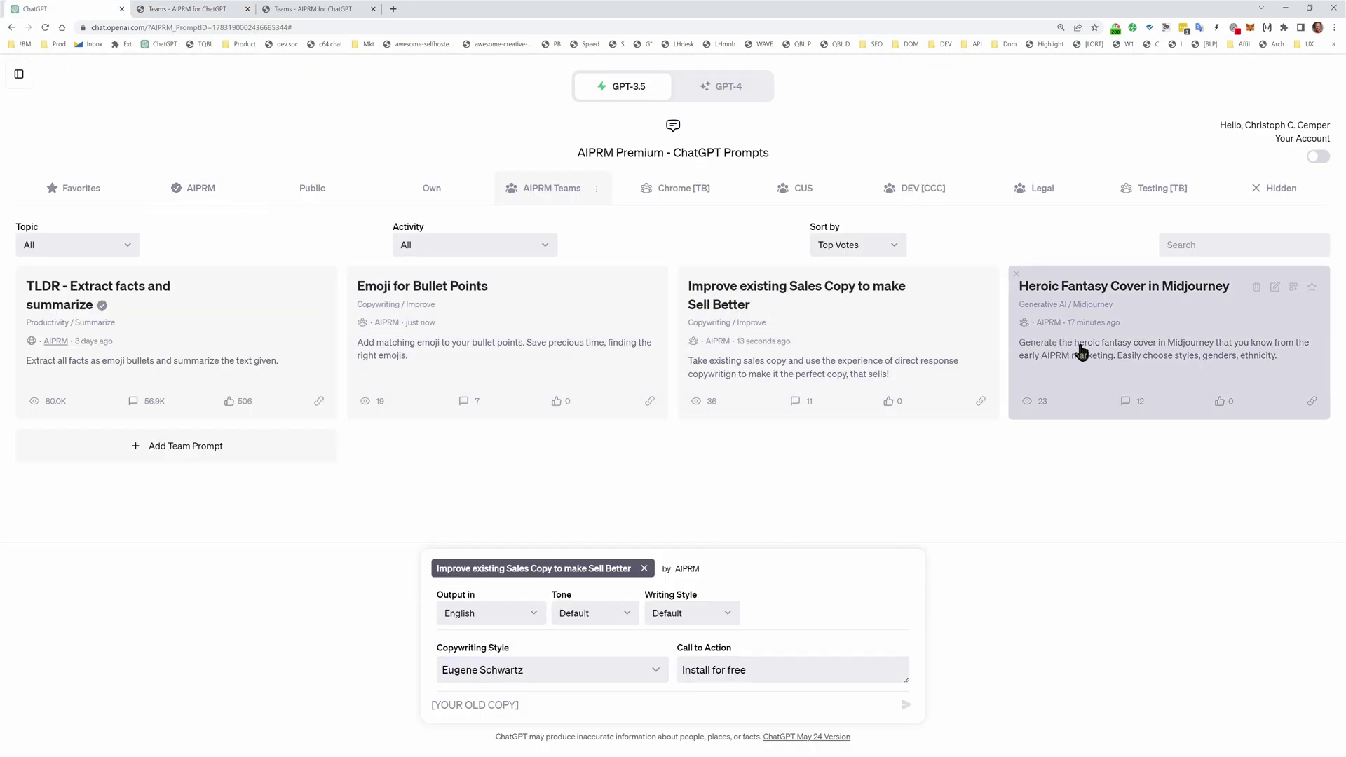
pyautogui.click(1082, 351)
pyautogui.click(938, 370)
pyautogui.click(607, 378)
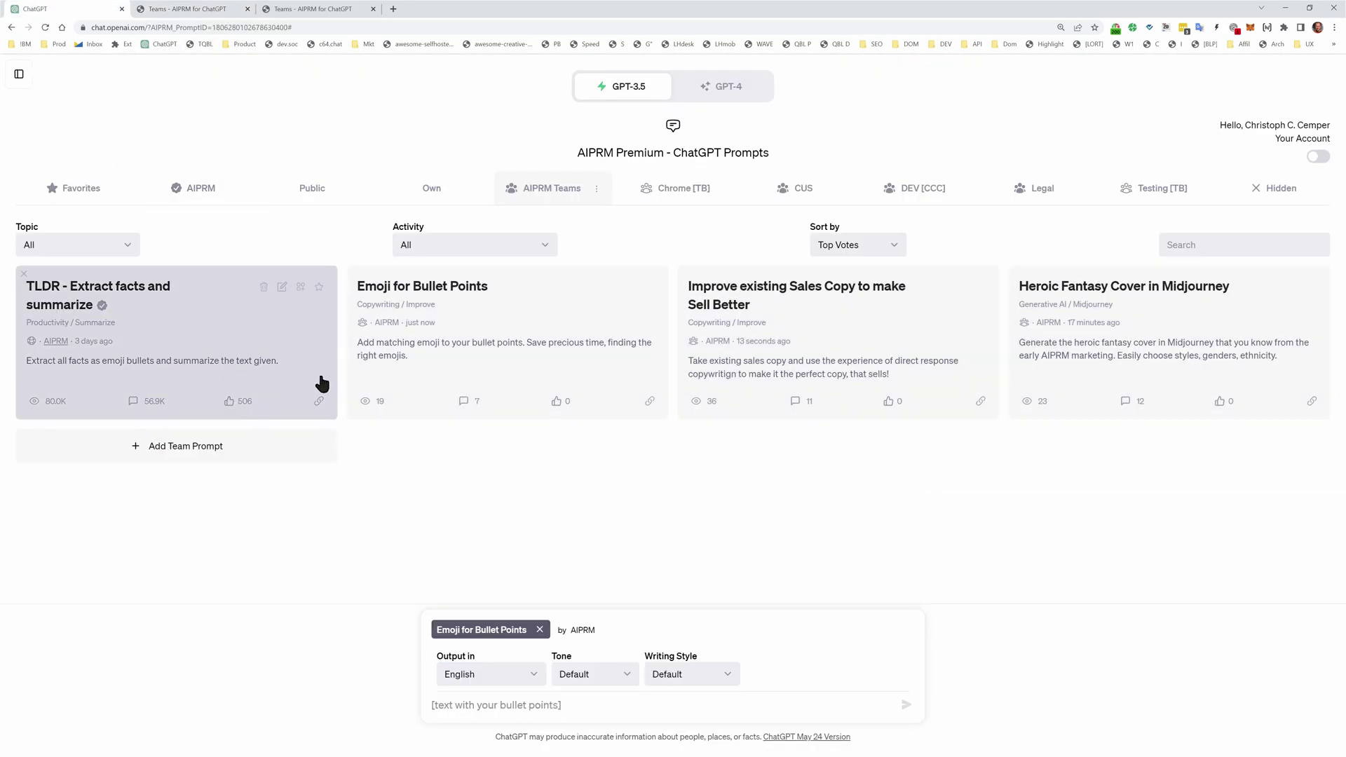
pyautogui.click(308, 380)
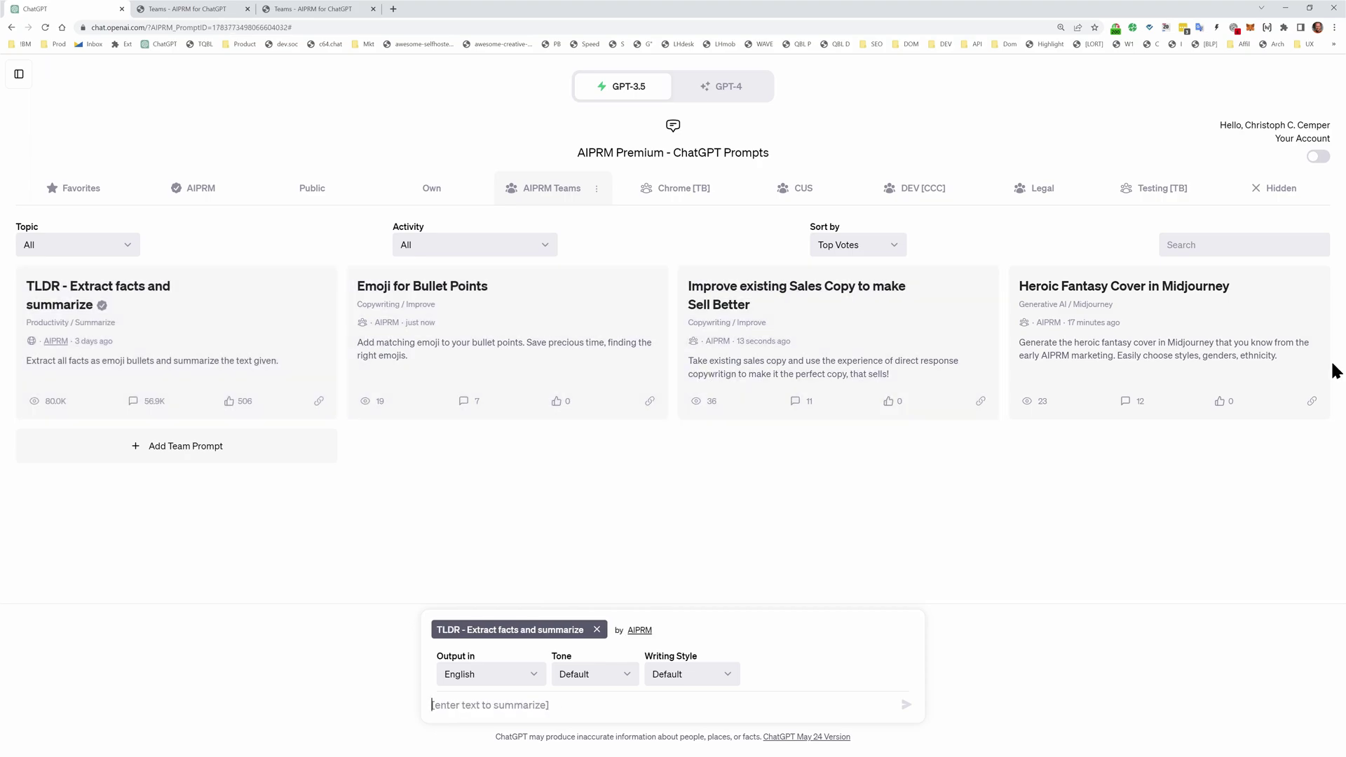